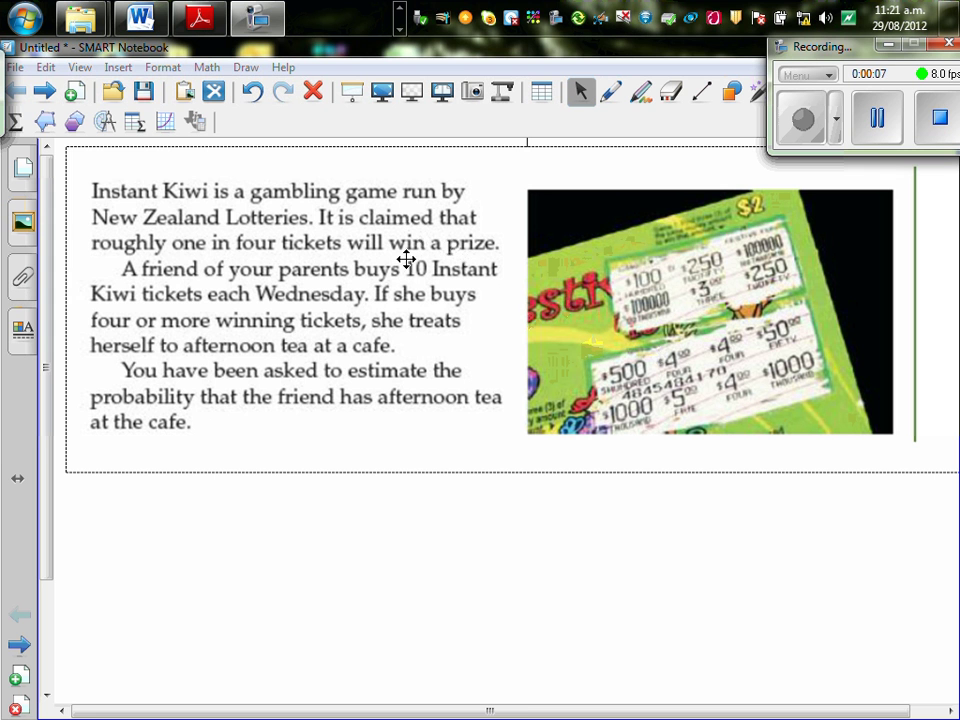
Step: Underline 'one in four tickets', 'win a prize' and '10 Instant Kiwi' with the pen
left_click(611, 92)
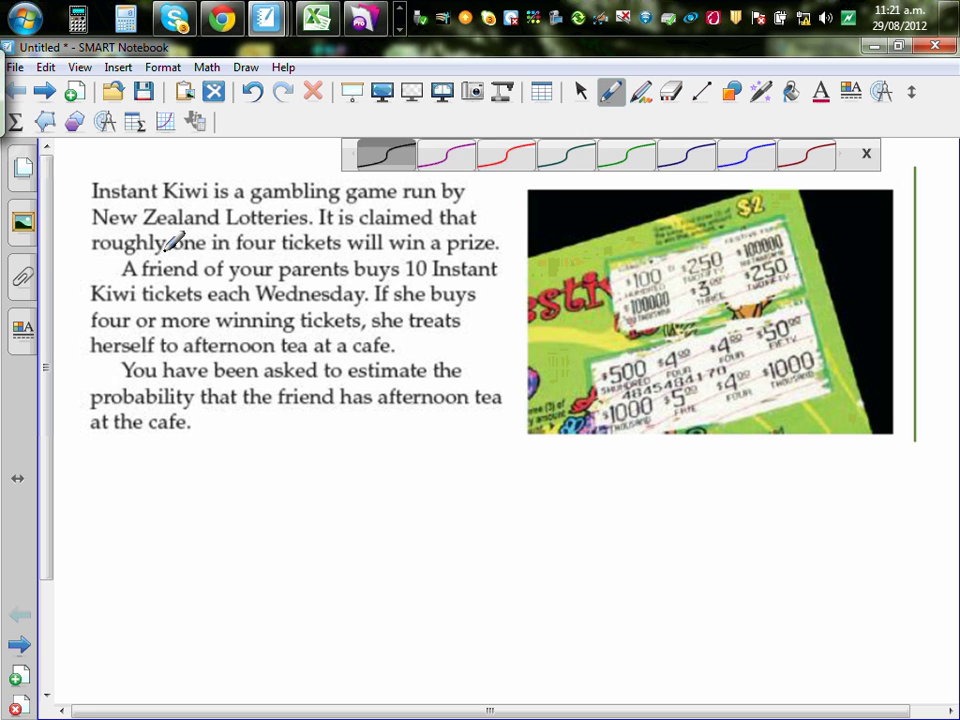
left_click_drag(173, 255, 343, 257)
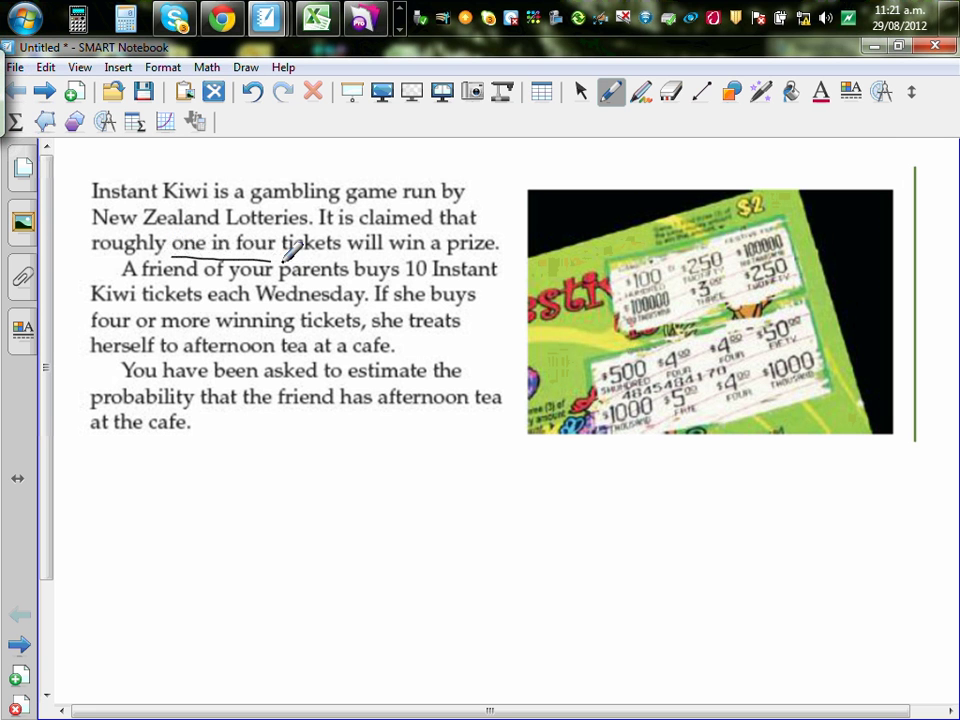
left_click_drag(284, 252, 340, 251)
left_click_drag(411, 252, 490, 250)
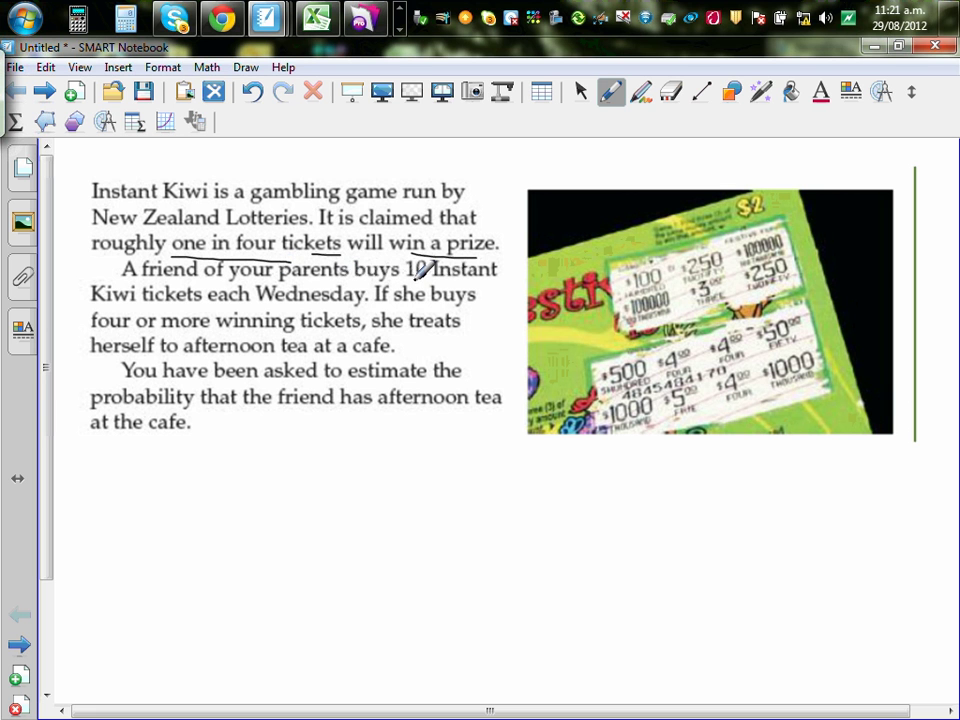
left_click_drag(415, 280, 495, 279)
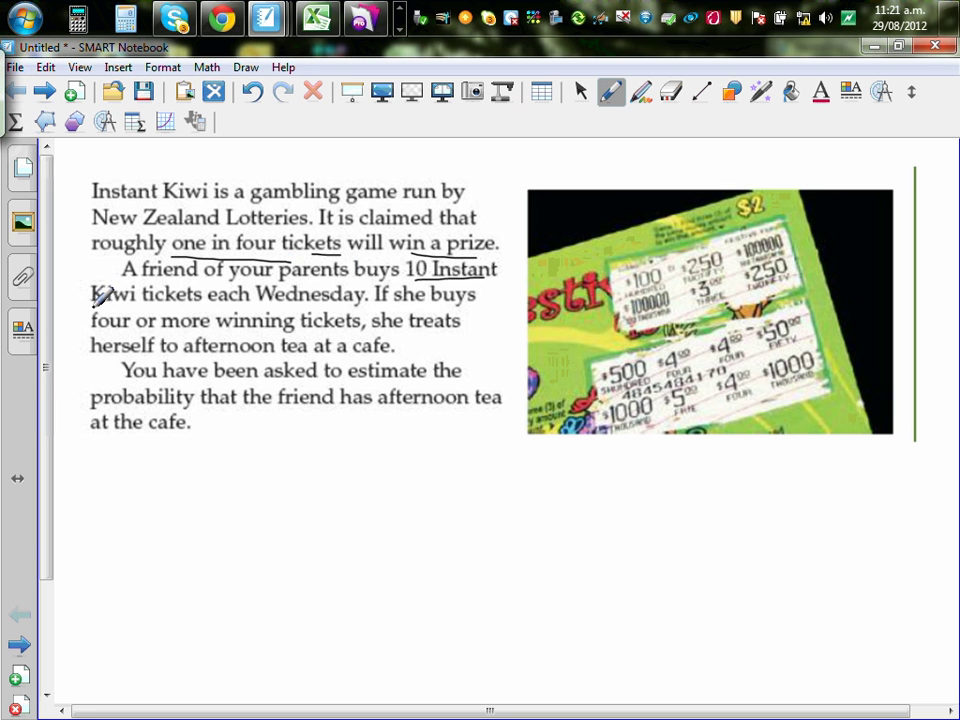
left_click_drag(92, 305, 122, 305)
Step: Underline 'each Wednesday', 'four or more', 'tea at a cafe' and the final 'cafe'
left_click_drag(230, 305, 265, 304)
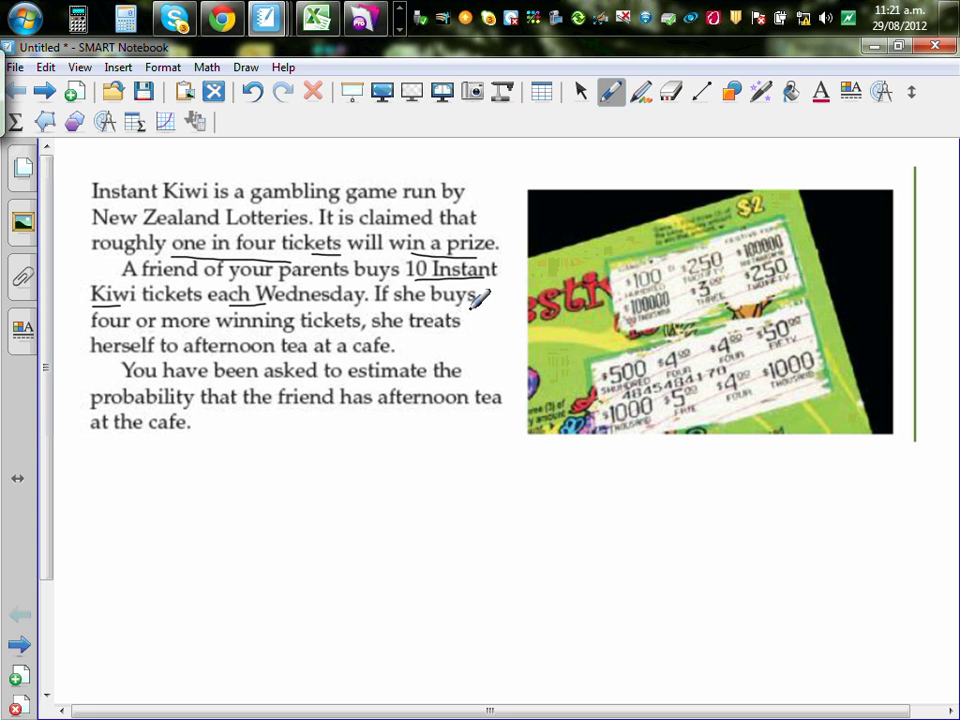
left_click_drag(93, 332, 434, 335)
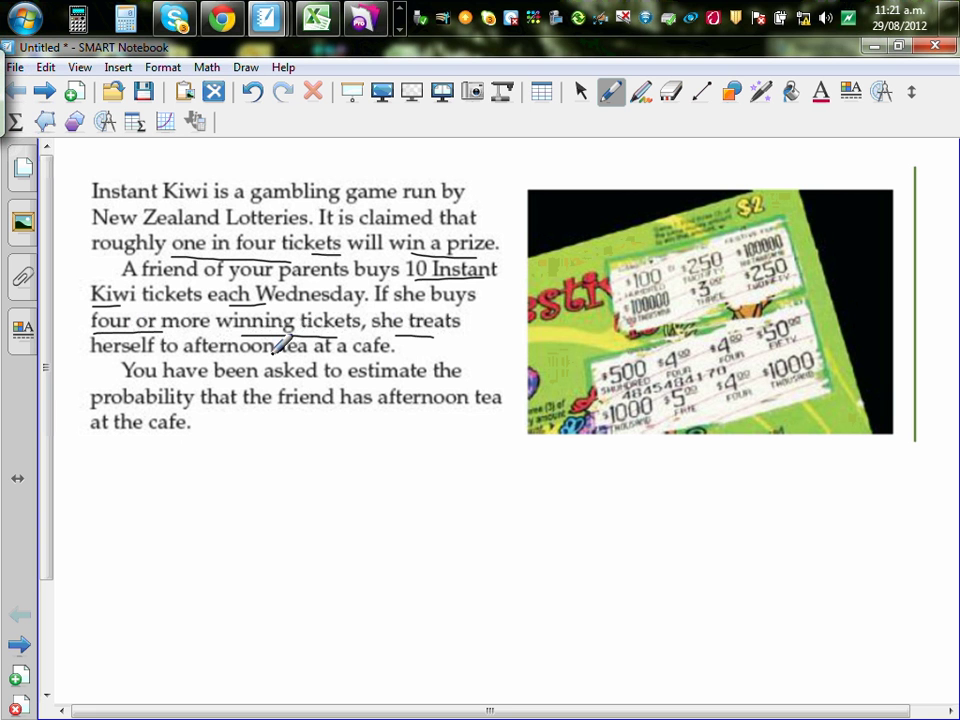
left_click_drag(281, 355, 390, 354)
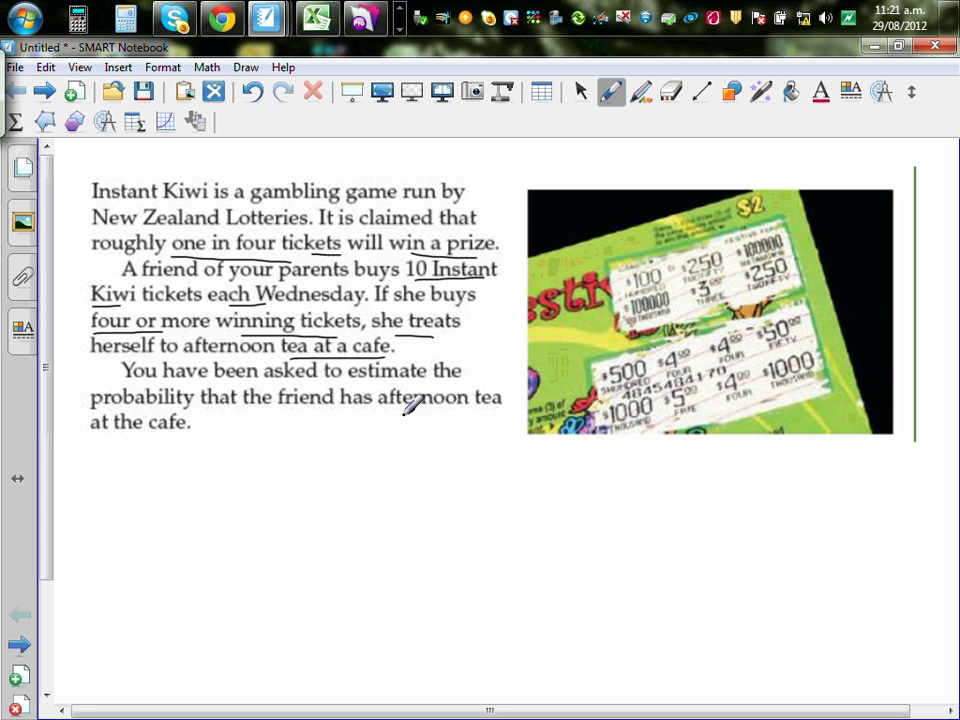
left_click_drag(151, 420, 187, 418)
left_click(607, 100)
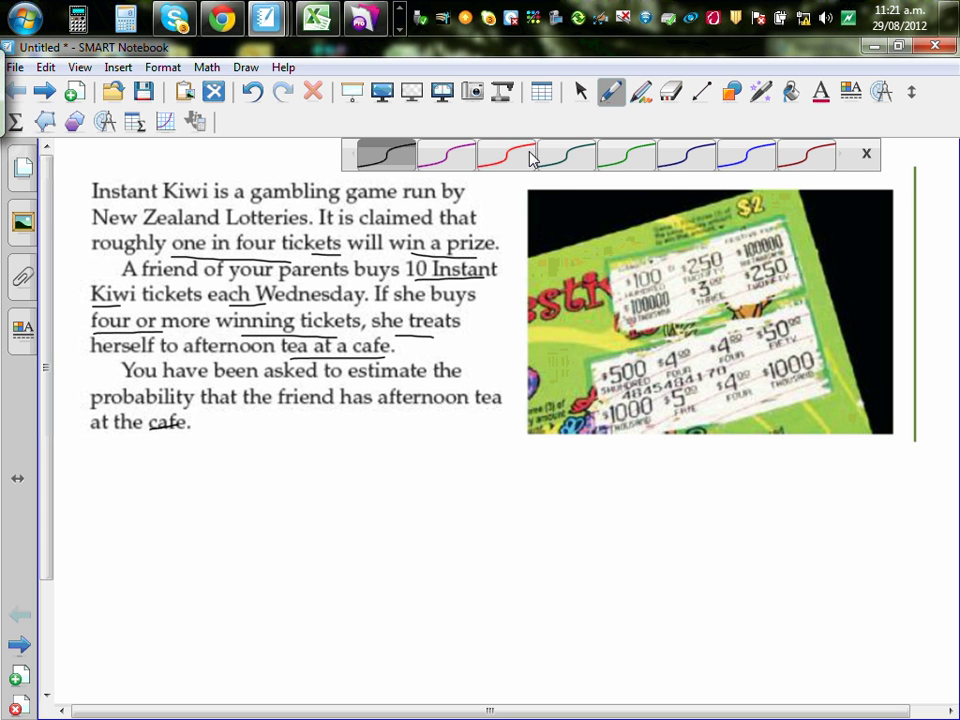
Step: Handwrite '1 in 4 win the ticket' and '10 tickets' in blue below the problem
left_click(731, 160)
mouse_move(107, 469)
left_mouse_down()
mouse_move(105, 486)
mouse_move(203, 478)
mouse_move(197, 487)
mouse_move(262, 468)
mouse_move(268, 486)
mouse_move(284, 474)
mouse_move(294, 486)
mouse_move(380, 488)
left_mouse_up()
mouse_move(419, 456)
left_mouse_down()
mouse_move(421, 470)
mouse_move(440, 466)
mouse_move(434, 487)
mouse_move(464, 476)
mouse_move(489, 486)
left_mouse_up()
mouse_move(497, 452)
left_mouse_down()
mouse_move(501, 484)
mouse_move(503, 461)
left_mouse_up()
mouse_move(141, 522)
left_mouse_down()
mouse_move(141, 540)
mouse_move(156, 524)
mouse_move(179, 540)
mouse_move(191, 526)
mouse_move(185, 540)
mouse_move(262, 532)
mouse_move(266, 540)
mouse_move(271, 519)
mouse_move(282, 538)
left_mouse_up()
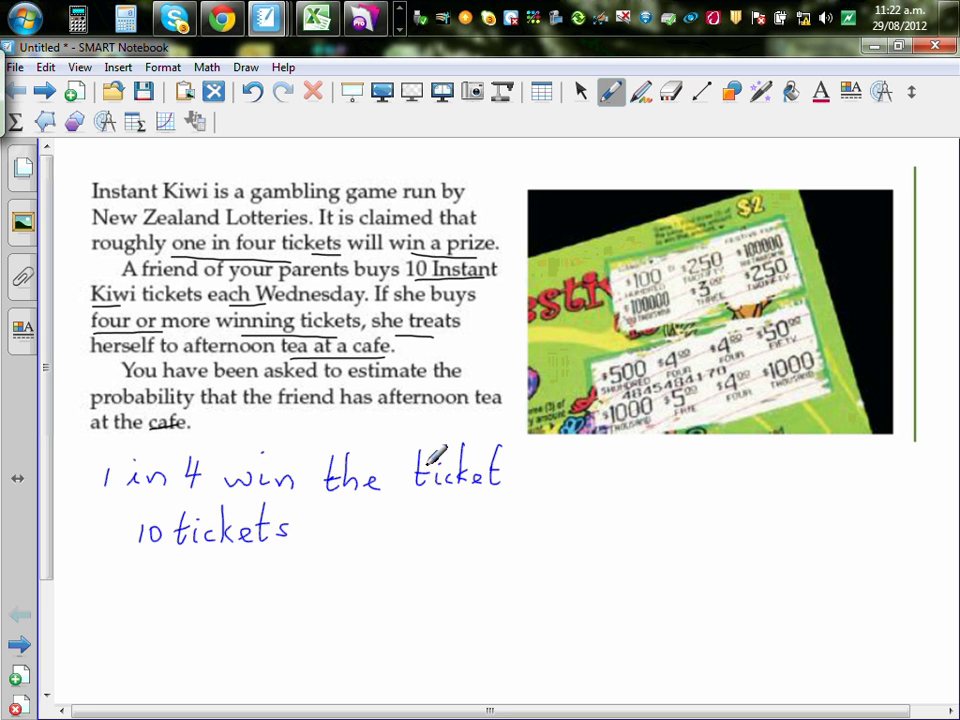
Step: Draw a box around '1 in 4' in the handwritten notes
left_click_drag(46, 368, 43, 428)
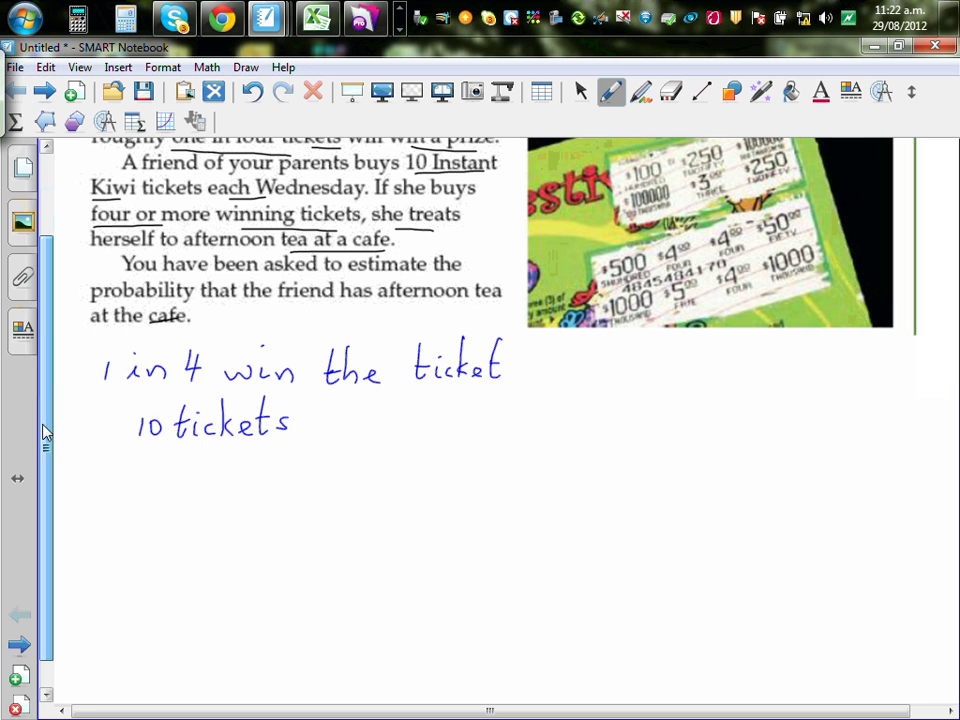
mouse_move(96, 350)
left_mouse_down()
mouse_move(94, 392)
mouse_move(203, 368)
mouse_move(212, 352)
mouse_move(203, 343)
mouse_move(103, 342)
left_mouse_up()
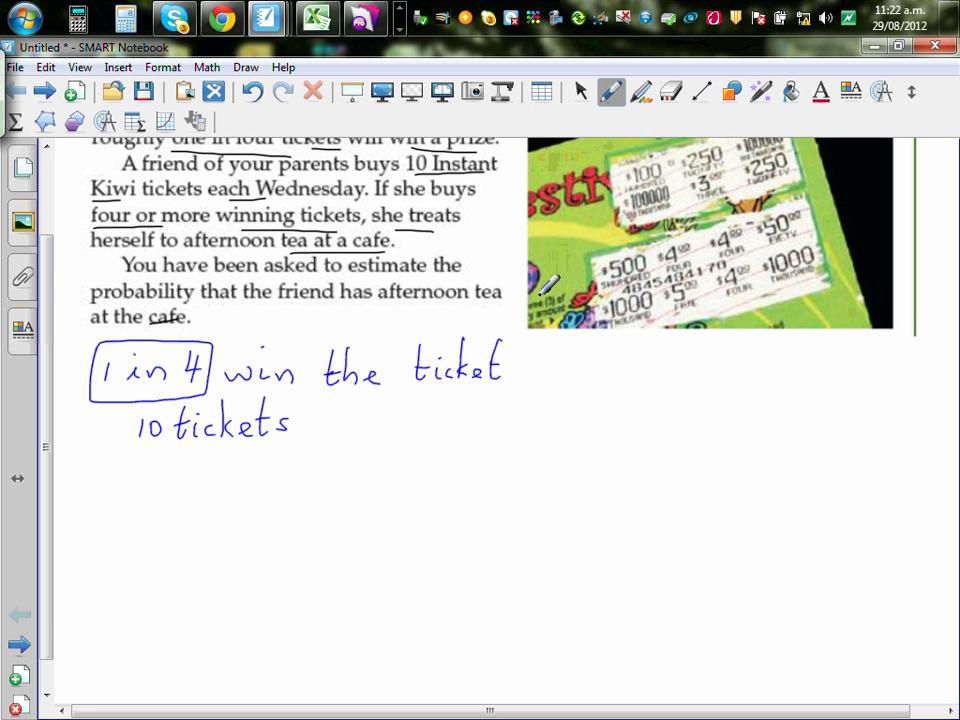
left_click(604, 98)
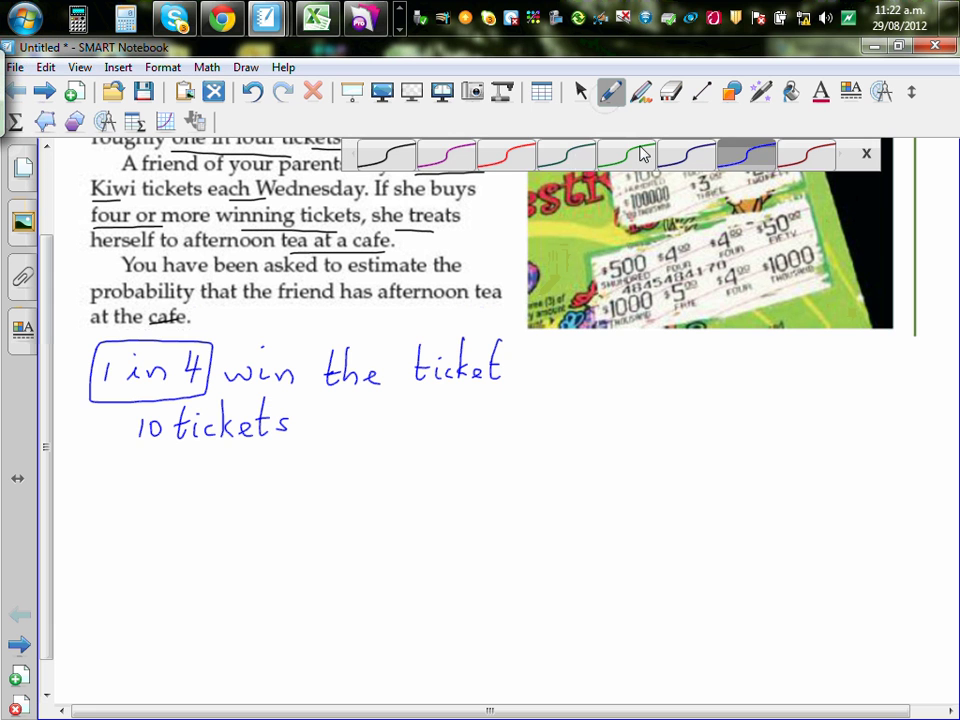
Step: In dark teal, write plan step 1: 'Generate ran# 1, 2, 3, 4'
left_click(567, 165)
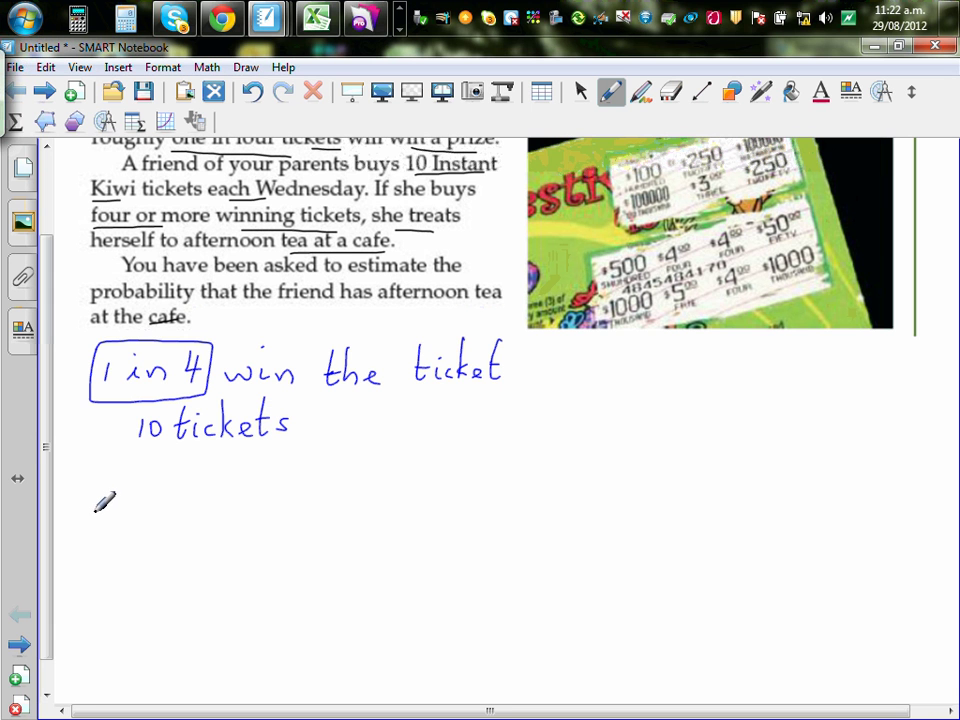
mouse_move(92, 500)
left_mouse_down()
mouse_move(103, 518)
mouse_move(95, 500)
left_mouse_up()
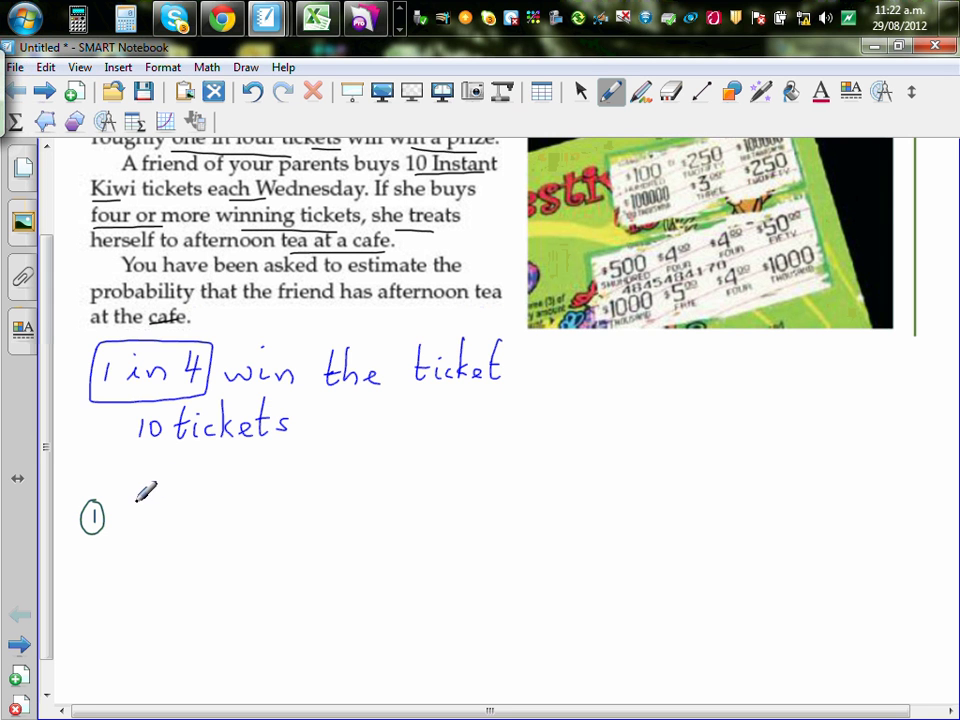
mouse_move(136, 494)
left_mouse_down()
mouse_move(137, 516)
mouse_move(210, 505)
mouse_move(262, 518)
mouse_move(306, 506)
mouse_move(360, 524)
left_mouse_up()
left_click_drag(352, 508, 386, 506)
left_click_drag(352, 518, 388, 516)
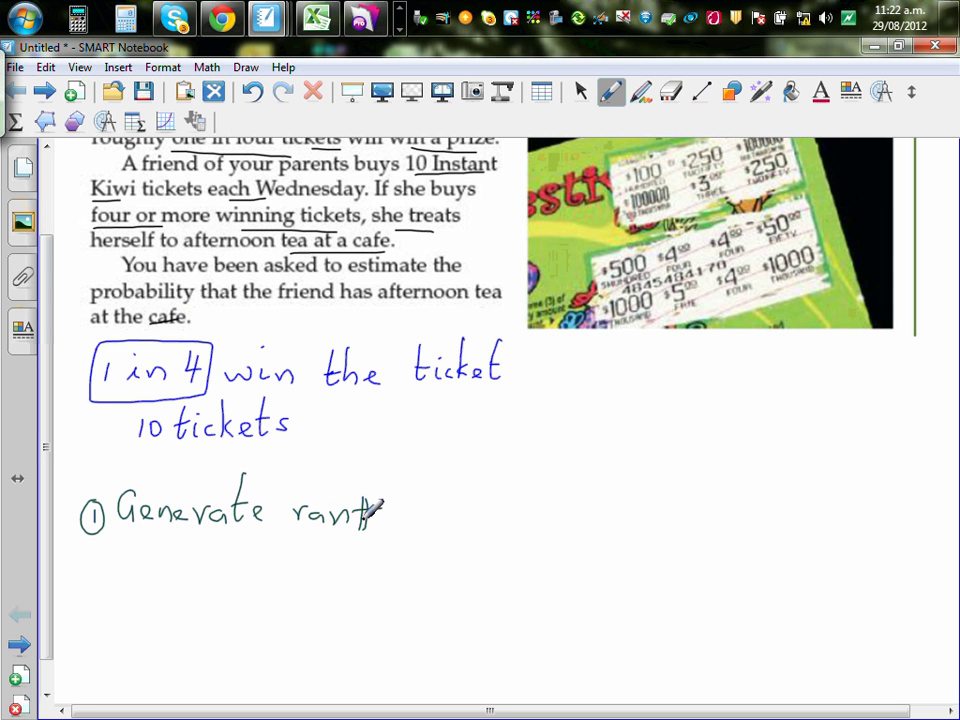
mouse_move(450, 500)
left_mouse_down()
mouse_move(449, 520)
mouse_move(578, 516)
left_mouse_up()
left_click_drag(575, 500, 574, 527)
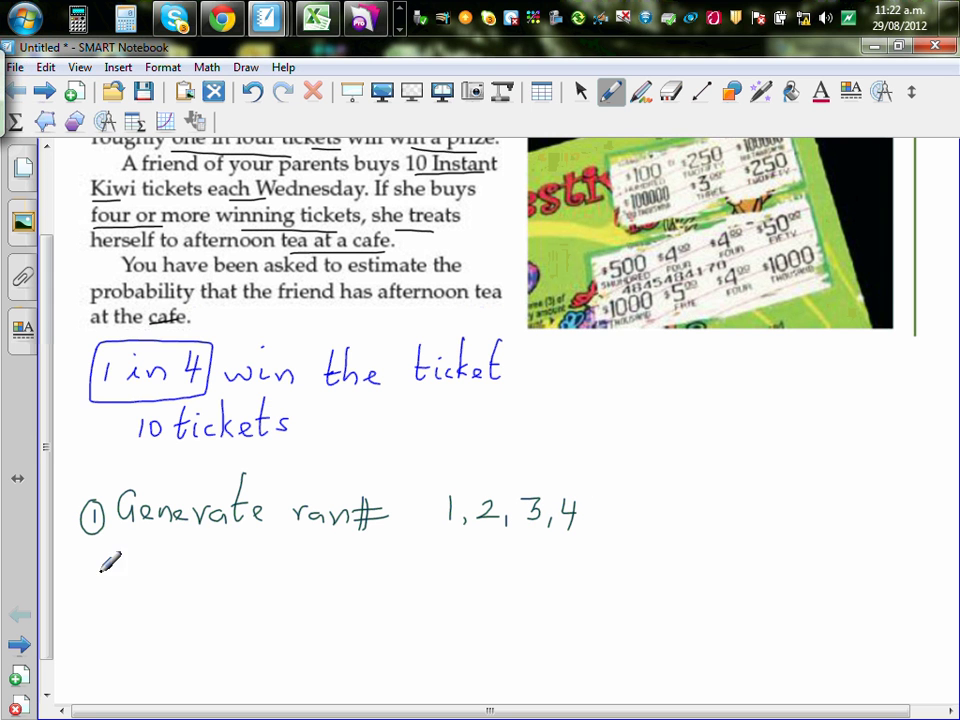
Step: Write plan step 2: '4 → winning #'
left_click_drag(97, 587, 98, 576)
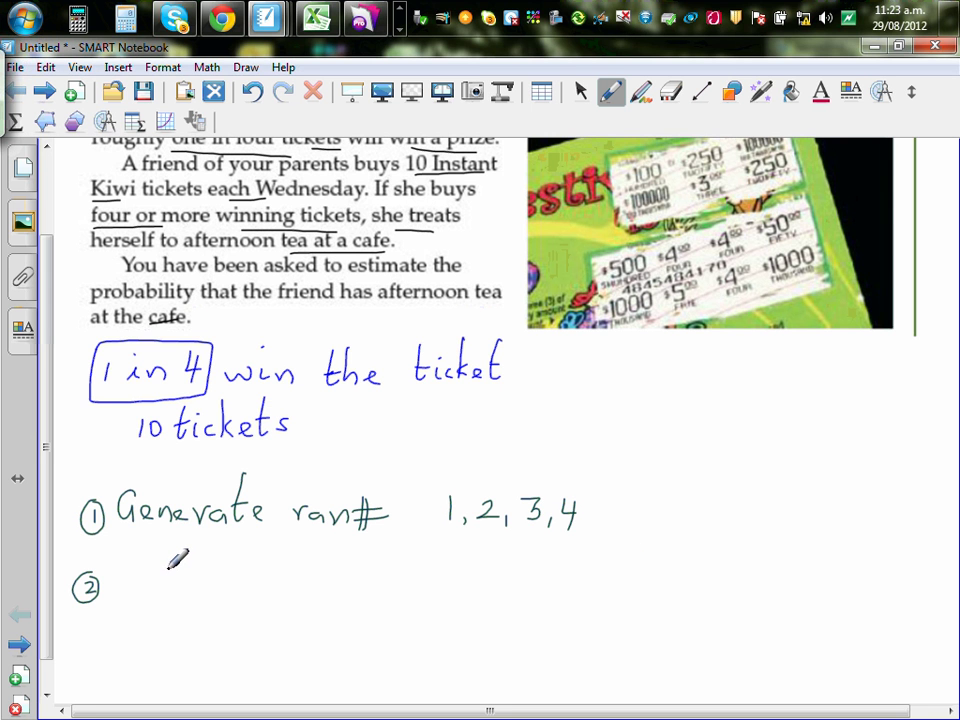
mouse_move(168, 563)
left_mouse_down()
mouse_move(176, 597)
mouse_move(229, 586)
mouse_move(401, 592)
mouse_move(390, 628)
left_mouse_up()
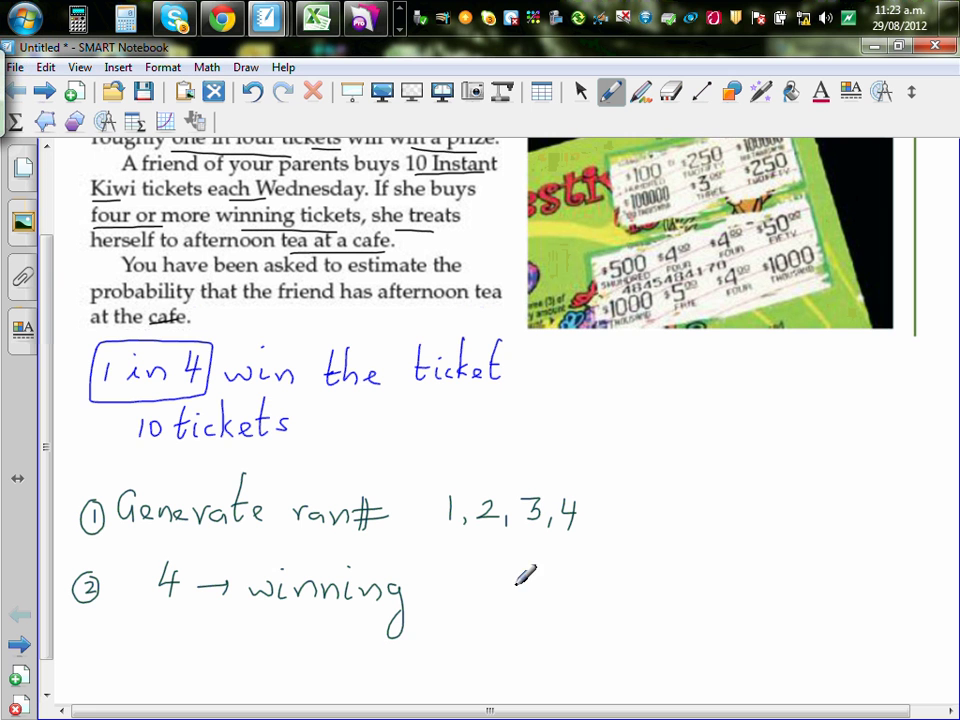
mouse_move(455, 574)
left_mouse_down()
mouse_move(456, 600)
mouse_move(434, 592)
mouse_move(472, 580)
mouse_move(470, 592)
left_mouse_up()
scroll(44, 462, "down", 1)
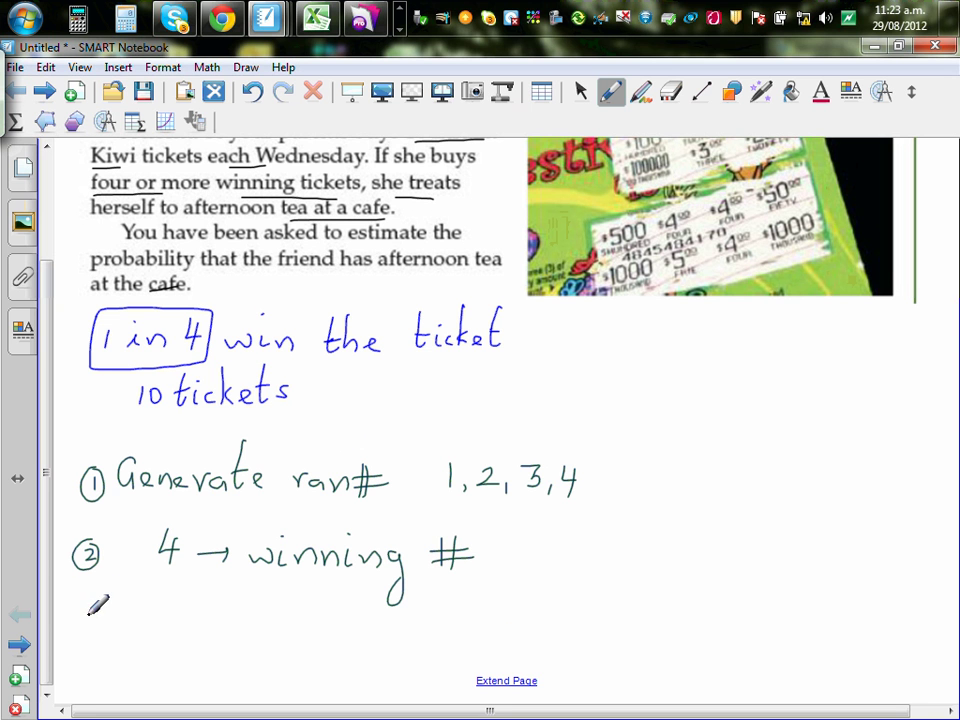
Step: Write plan step 3: '10 ran# → 10 tickets'
mouse_move(86, 610)
left_mouse_down()
mouse_move(88, 632)
mouse_move(98, 608)
mouse_move(136, 628)
mouse_move(199, 610)
mouse_move(263, 636)
mouse_move(276, 636)
mouse_move(292, 612)
left_mouse_up()
mouse_move(253, 627)
left_mouse_down()
mouse_move(375, 635)
mouse_move(366, 641)
left_mouse_up()
mouse_move(420, 622)
left_mouse_down()
mouse_move(420, 637)
mouse_move(432, 624)
mouse_move(470, 637)
mouse_move(477, 619)
mouse_move(489, 637)
mouse_move(547, 635)
left_mouse_up()
mouse_move(552, 608)
left_mouse_down()
mouse_move(553, 636)
mouse_move(560, 620)
left_mouse_up()
left_click_drag(566, 625, 563, 645)
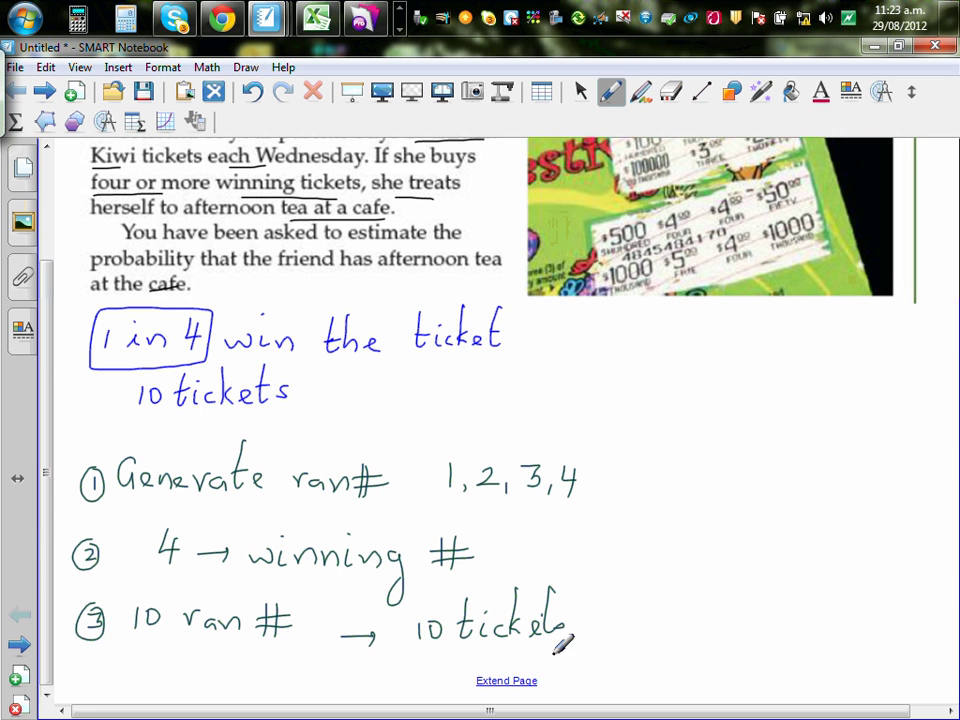
scroll(527, 675, "down", 5)
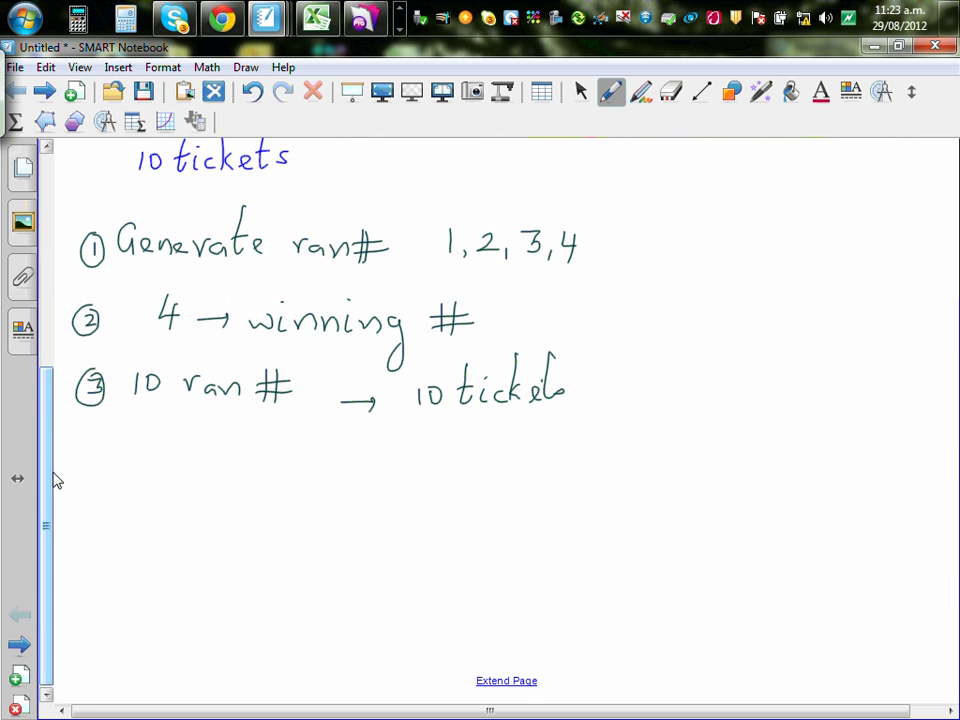
Step: Write and underline the table headings Sr# and Ran#
left_click_drag(47, 477, 47, 411)
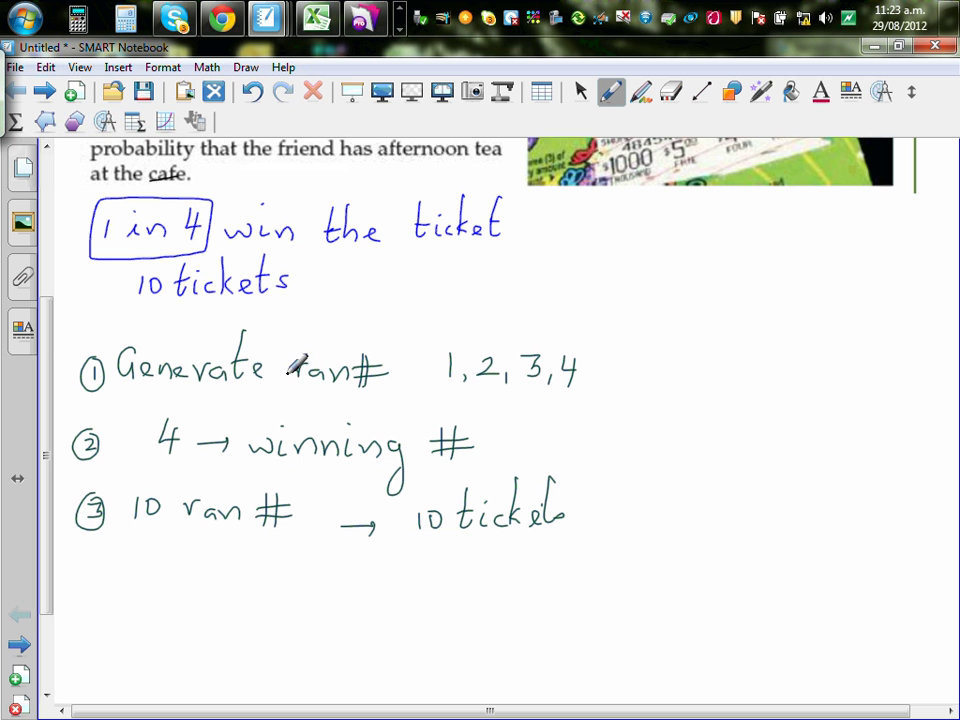
mouse_move(47, 346)
left_mouse_down()
mouse_move(48, 338)
mouse_move(50, 390)
left_mouse_up()
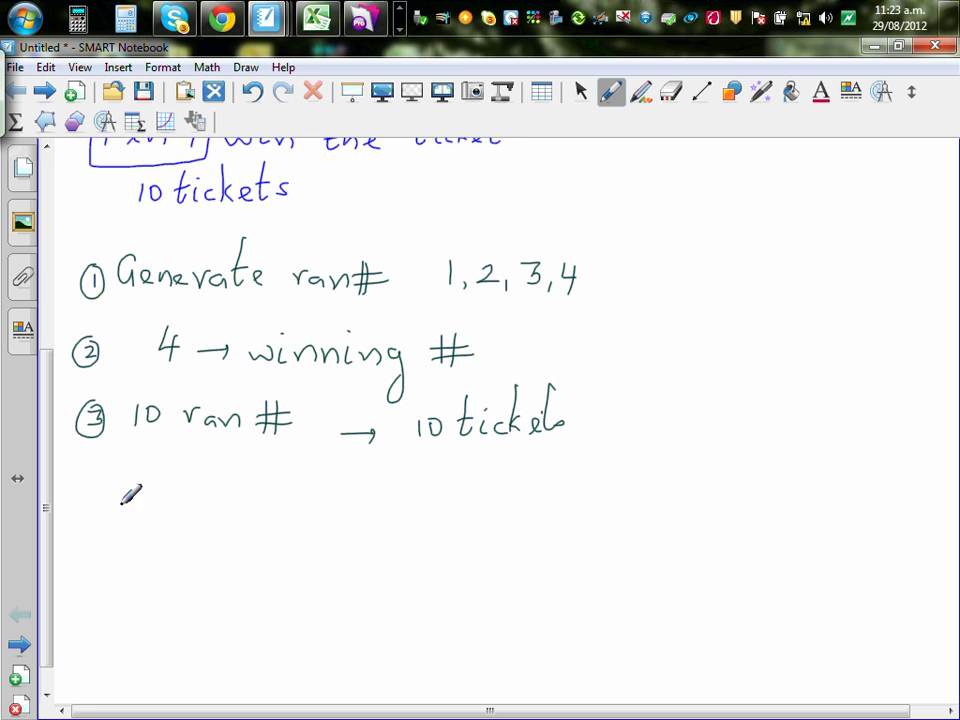
mouse_move(122, 491)
left_mouse_down()
mouse_move(122, 508)
mouse_move(168, 516)
left_mouse_up()
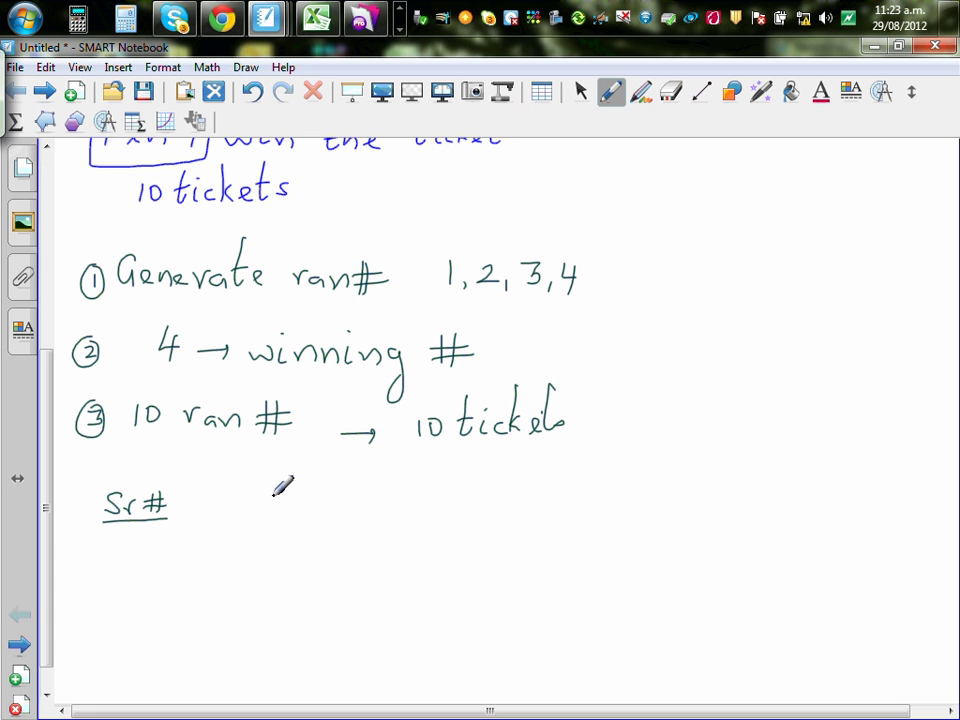
mouse_move(268, 487)
left_mouse_down()
mouse_move(265, 515)
mouse_move(330, 513)
mouse_move(337, 498)
mouse_move(339, 515)
left_mouse_up()
left_click_drag(322, 498, 349, 497)
left_click_drag(320, 508, 347, 507)
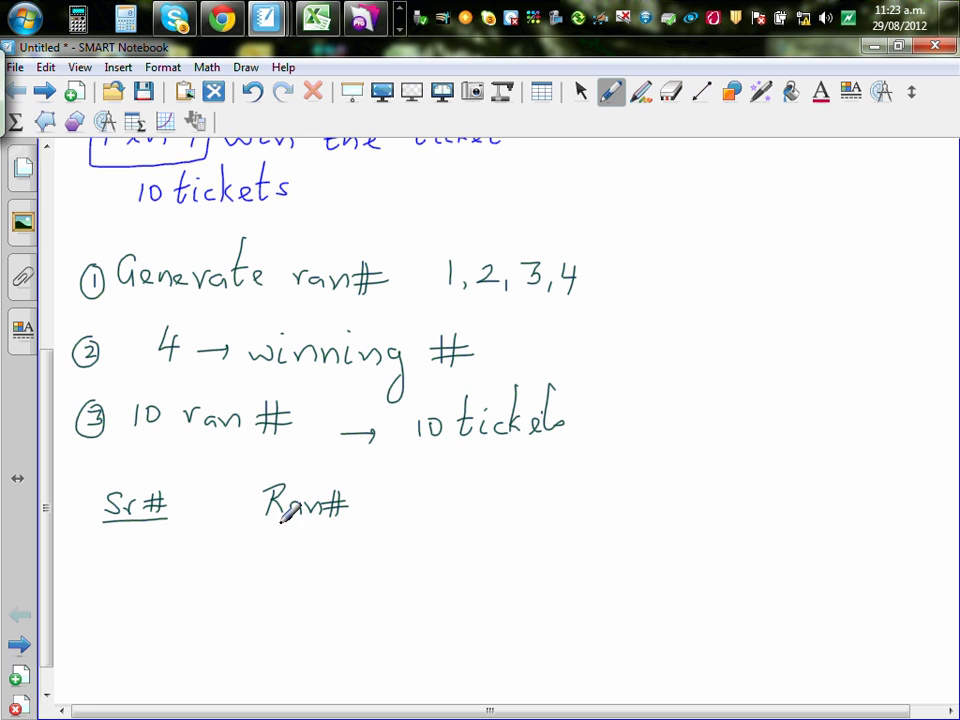
left_click_drag(263, 518, 348, 518)
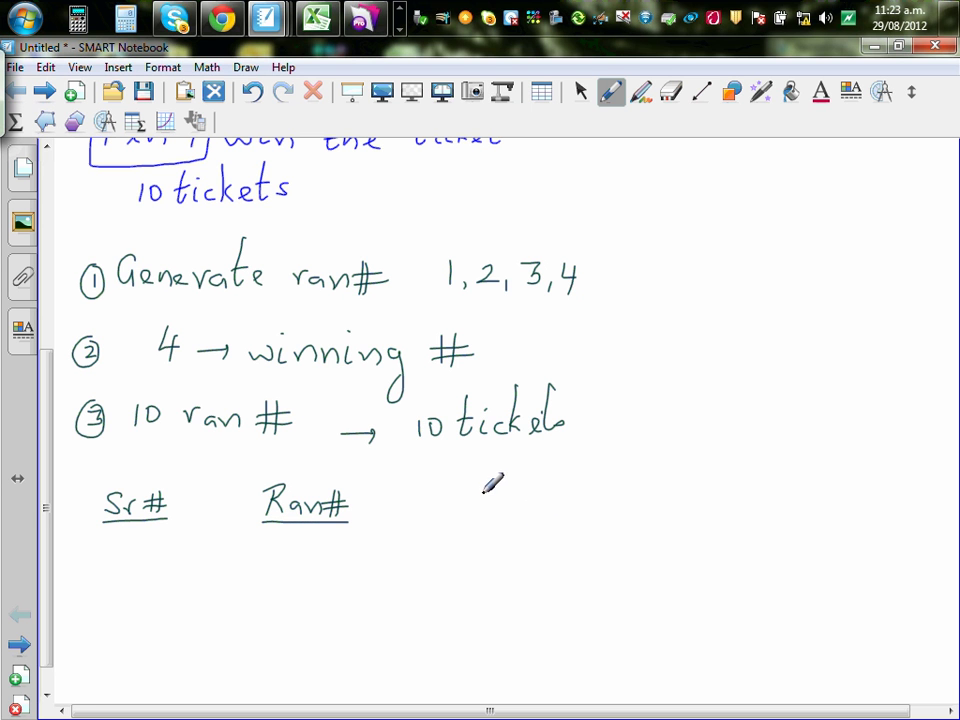
Step: Write and underline the heading '# of winning ticket', erasing a stray #
left_click_drag(479, 492, 475, 515)
mouse_move(490, 492)
left_mouse_down()
mouse_move(486, 515)
mouse_move(499, 499)
left_mouse_up()
mouse_move(468, 509)
left_mouse_down()
mouse_move(677, 499)
mouse_move(660, 546)
left_mouse_up()
mouse_move(697, 484)
left_mouse_down()
mouse_move(693, 514)
mouse_move(705, 514)
left_mouse_up()
left_click_drag(686, 494, 718, 492)
mouse_move(686, 504)
left_mouse_down()
mouse_move(718, 502)
mouse_move(688, 510)
mouse_move(700, 492)
mouse_move(716, 510)
mouse_move(764, 512)
mouse_move(772, 487)
left_mouse_up()
left_click(671, 91)
left_click(610, 91)
left_click_drag(470, 533, 743, 531)
Step: Add the underlined ✓/x heading and number the first row 1 under Sr#
mouse_move(812, 489)
left_mouse_down()
mouse_move(838, 480)
mouse_move(845, 521)
left_mouse_up()
left_click_drag(870, 478, 887, 495)
left_click_drag(886, 478, 871, 495)
left_click_drag(807, 514, 900, 511)
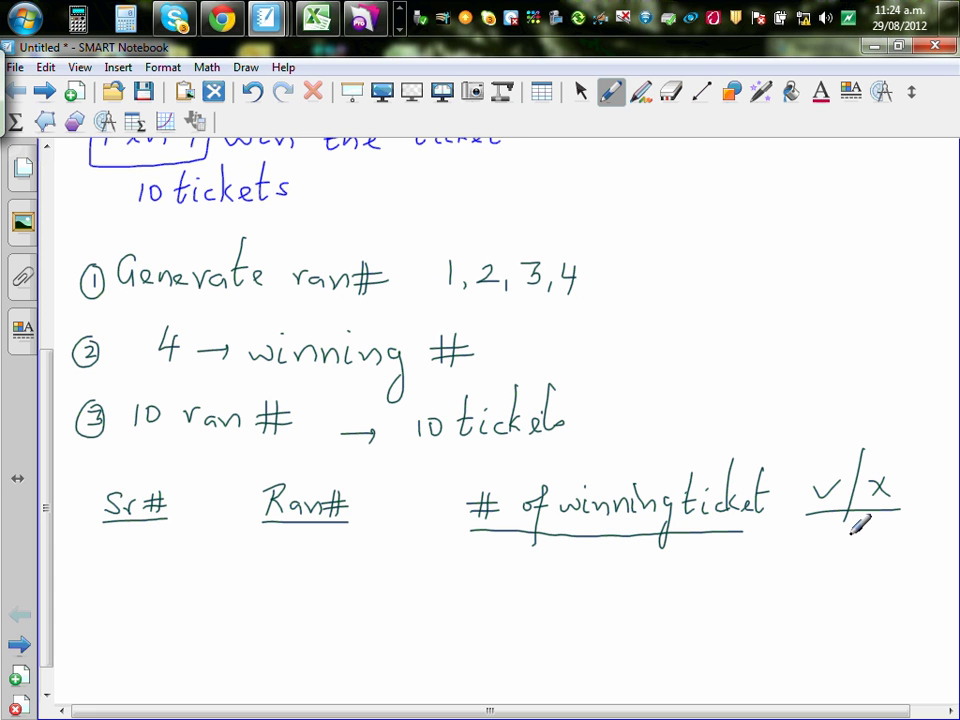
left_click_drag(135, 546, 134, 572)
Step: In the Casio emulator, enter RUN-MAT mode and insert Ran# from OPTN > PROB
left_click(99, 26)
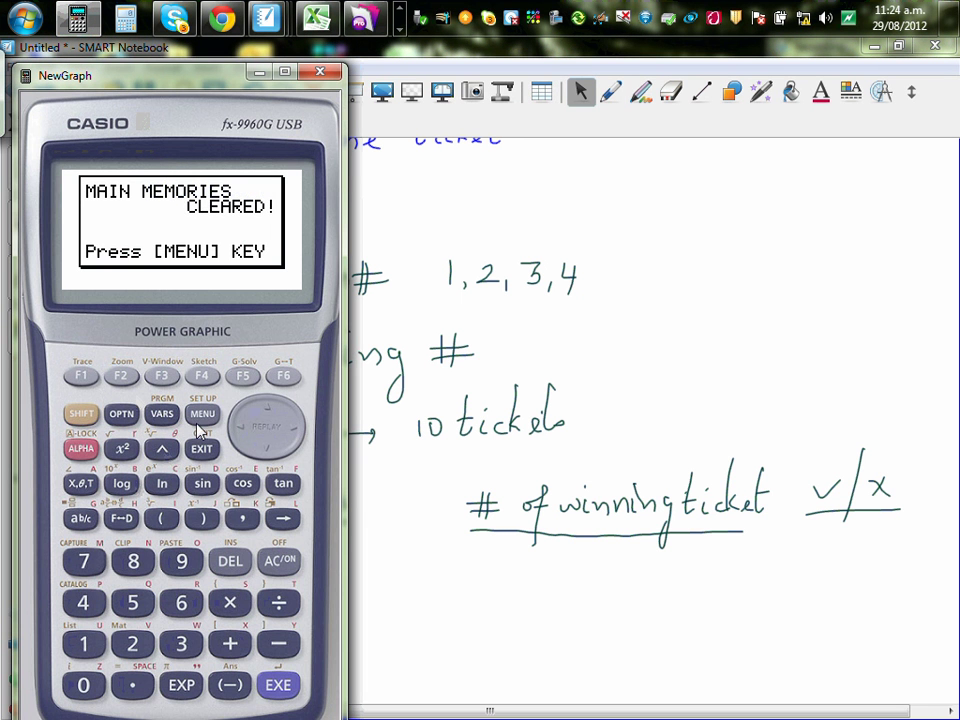
left_click(196, 425)
left_click(95, 643)
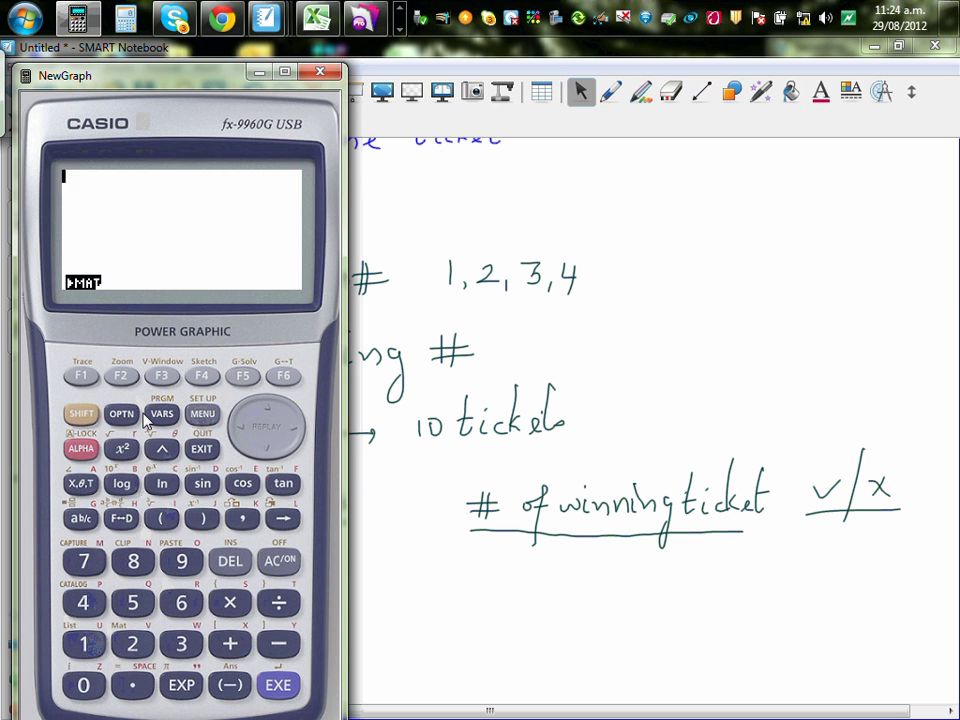
left_click(121, 416)
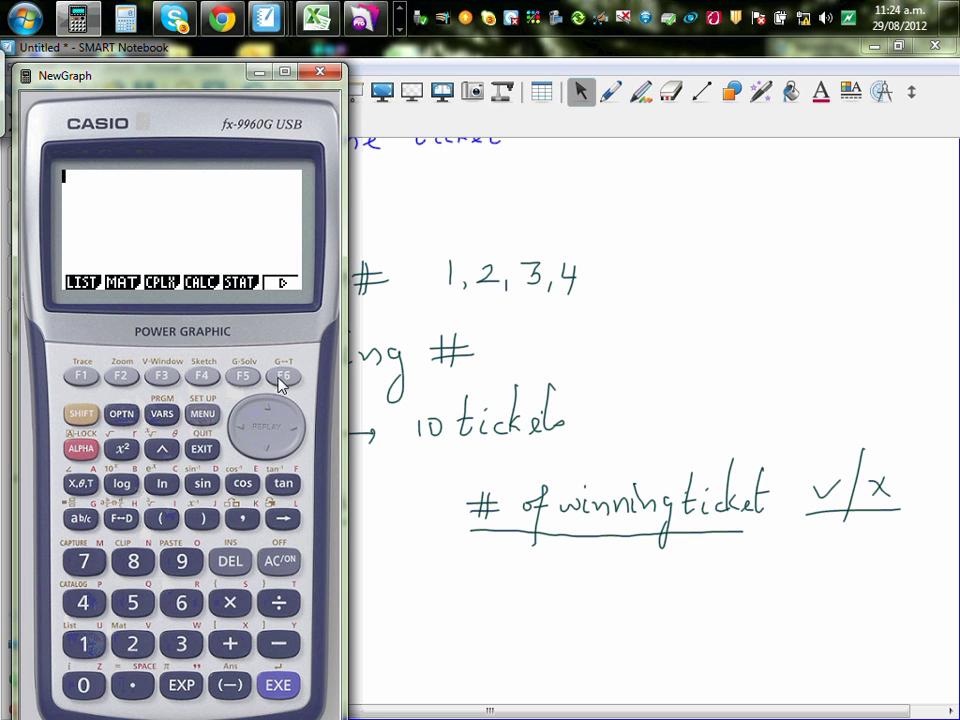
left_click(279, 378)
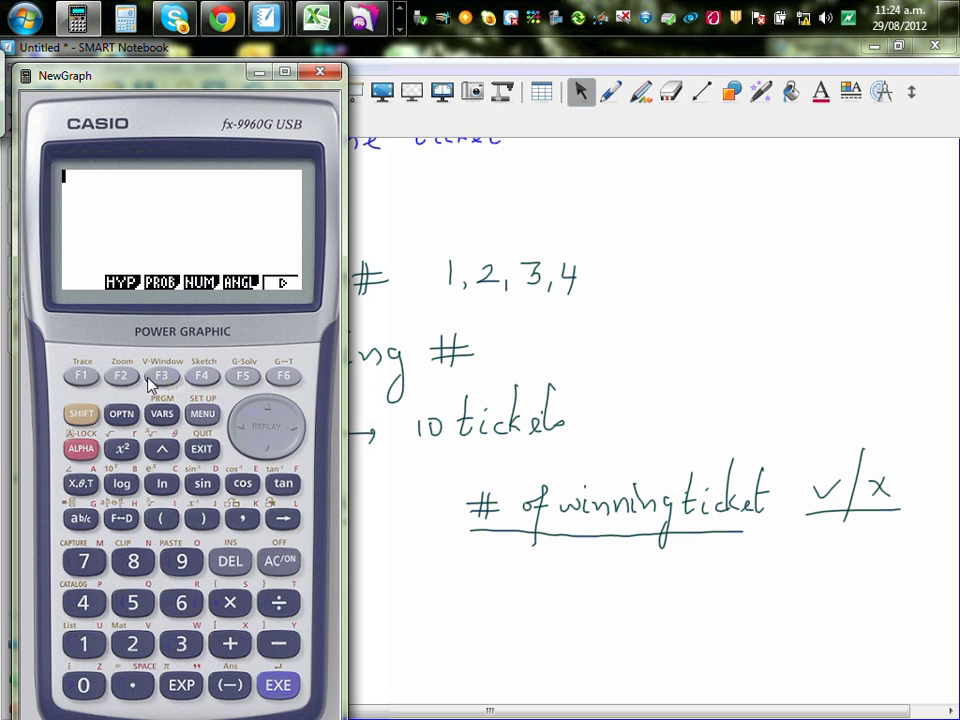
left_click(165, 380)
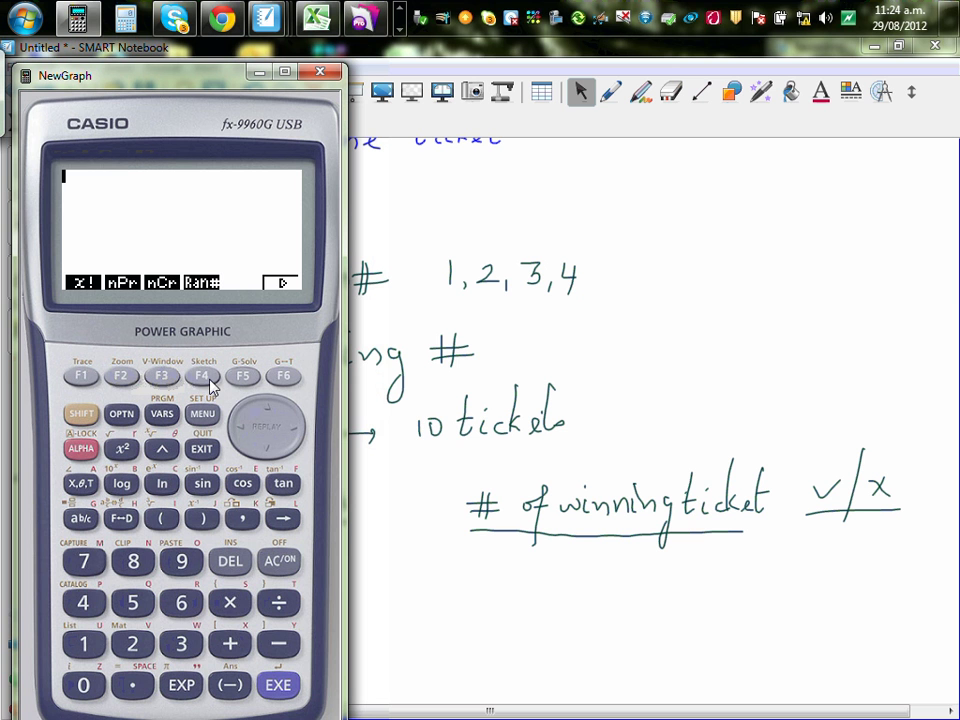
left_click(205, 378)
Step: Complete the expression Ran# ×4+1 and evaluate it several times for random values
left_click(230, 602)
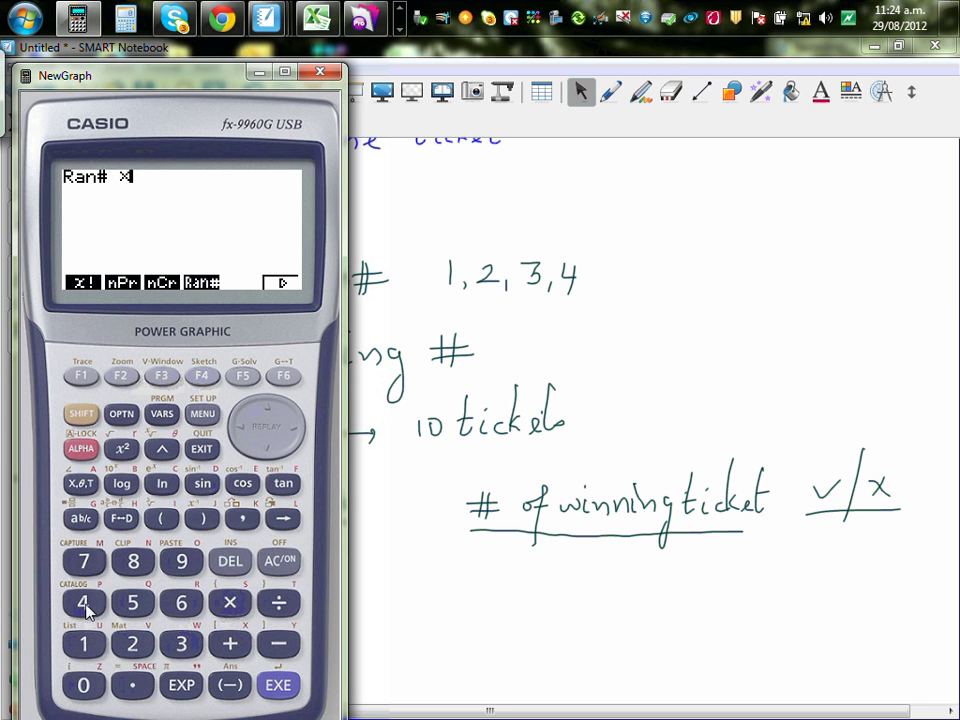
left_click(84, 604)
left_click(230, 645)
left_click(84, 643)
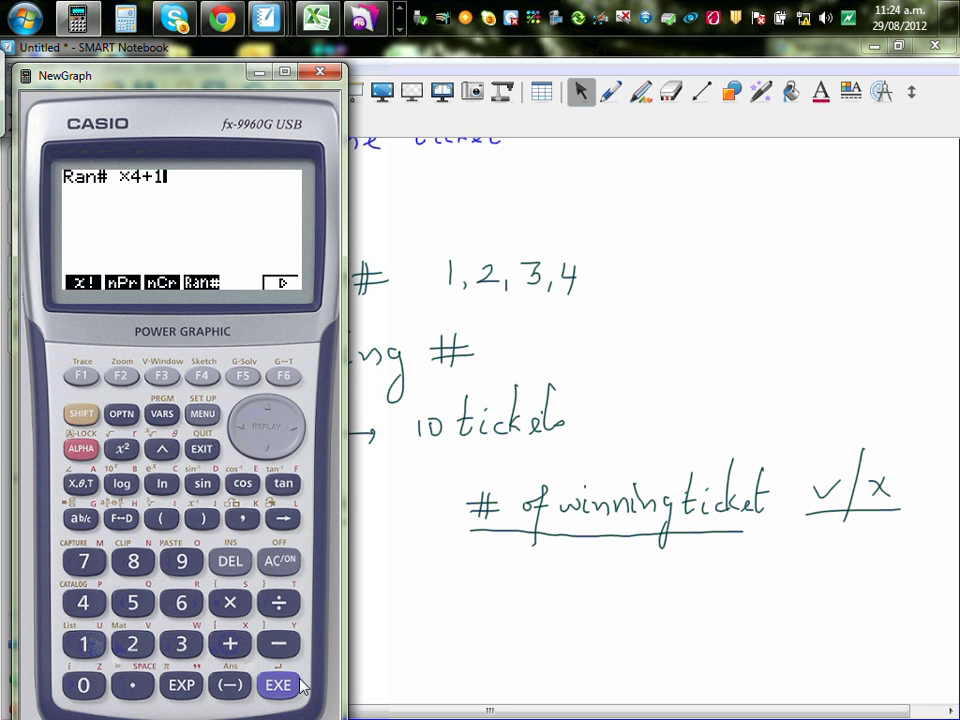
left_click(280, 686)
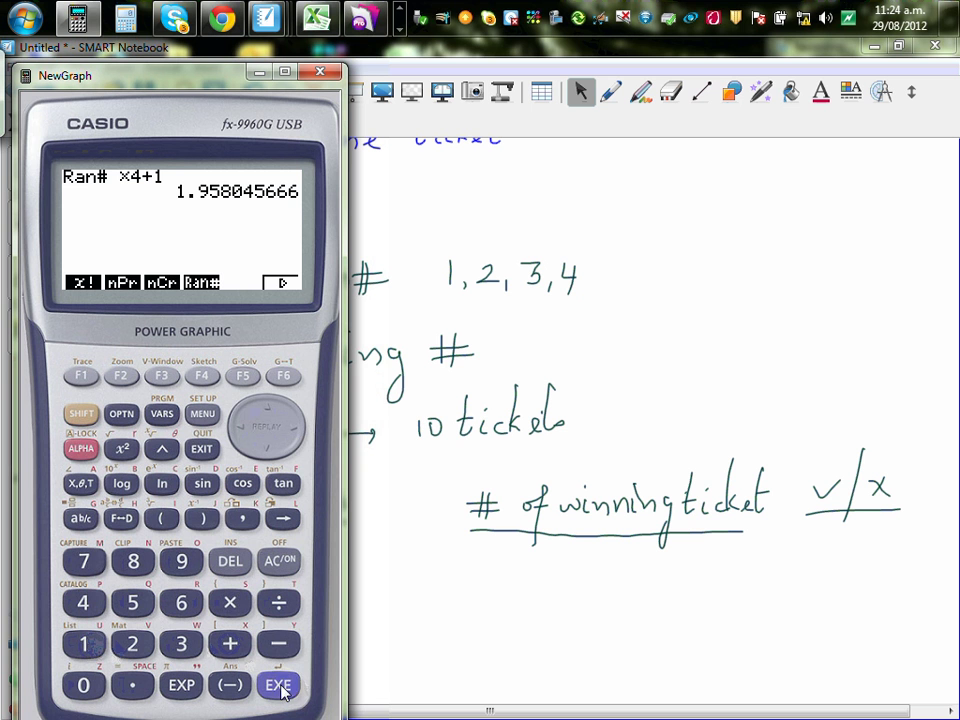
left_click(280, 688)
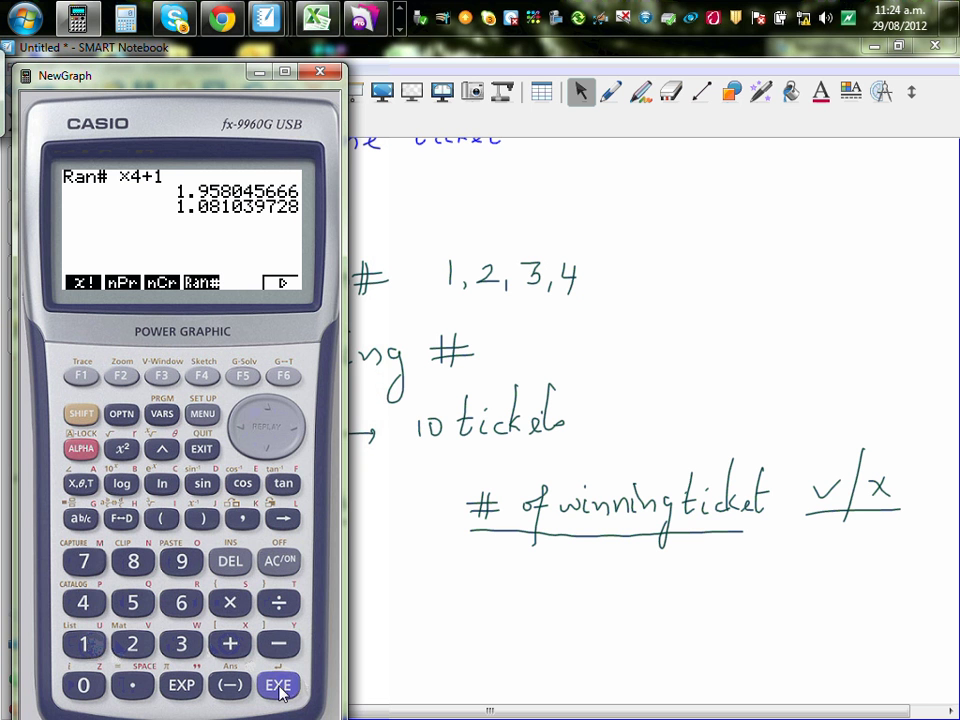
left_click(280, 688)
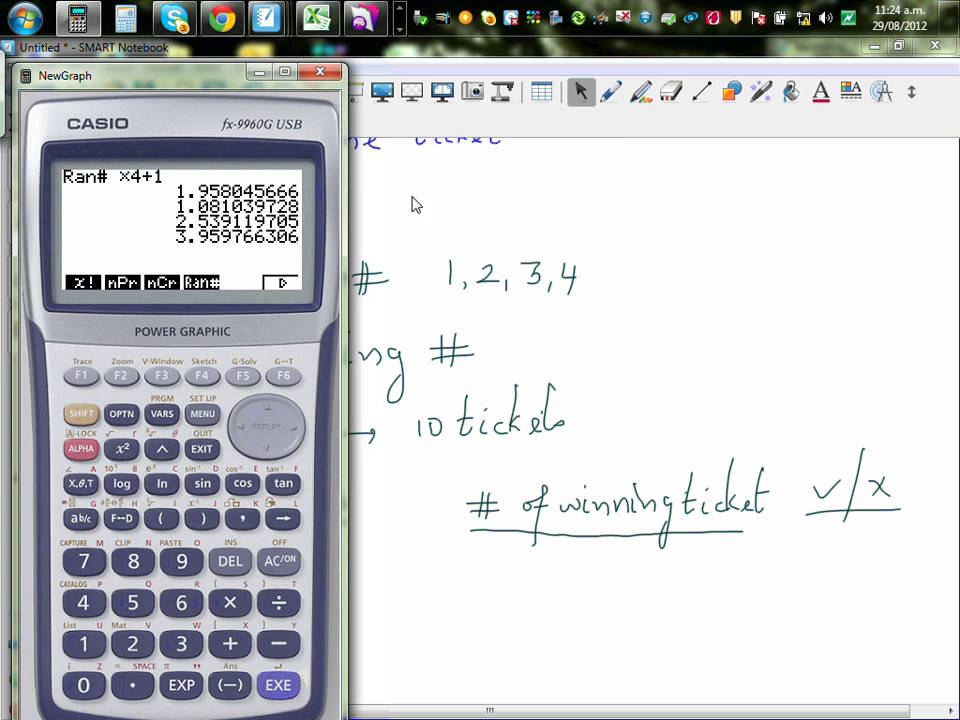
left_click(612, 92)
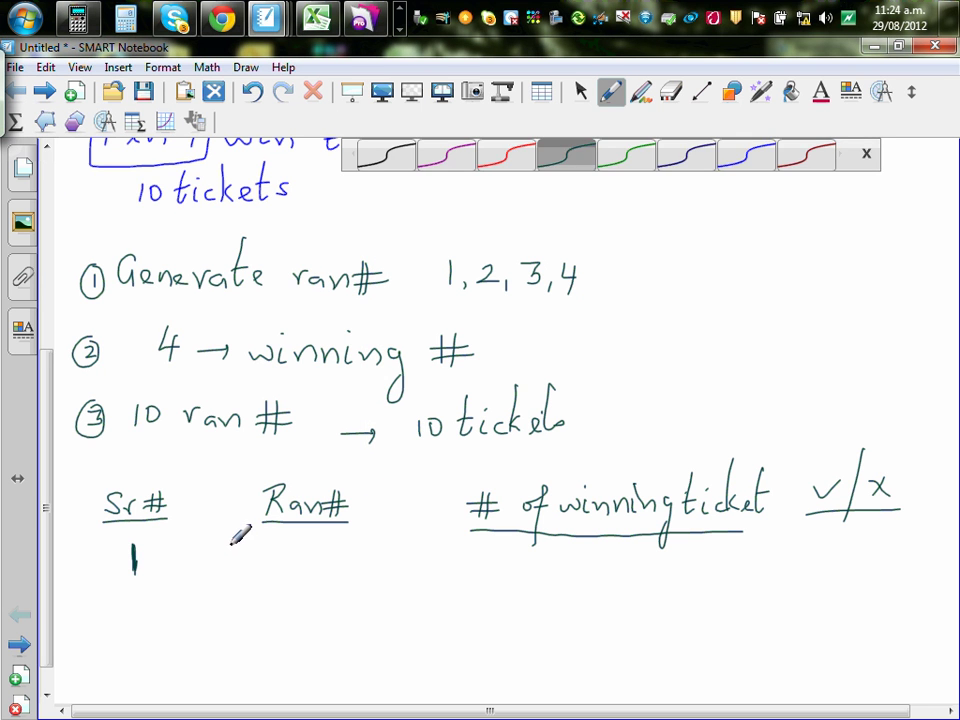
Step: Record the first ticket numbers under Ran#, generating new Ran# values on the calculator
mouse_move(233, 540)
left_mouse_down()
mouse_move(239, 553)
mouse_move(290, 545)
mouse_move(271, 555)
left_mouse_up()
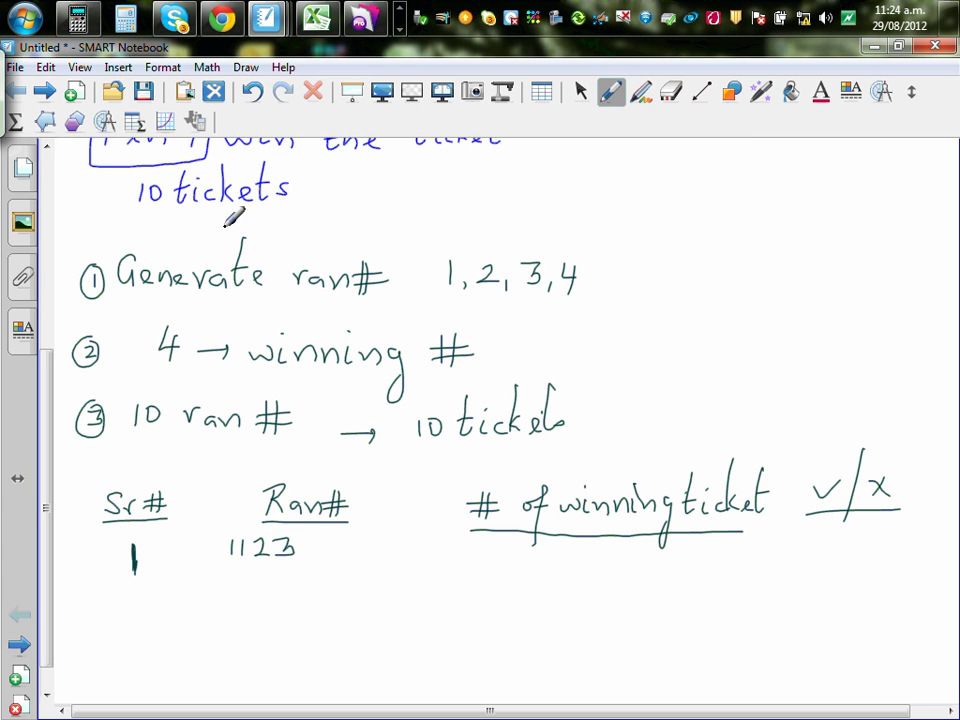
left_click(84, 16)
left_click(279, 686)
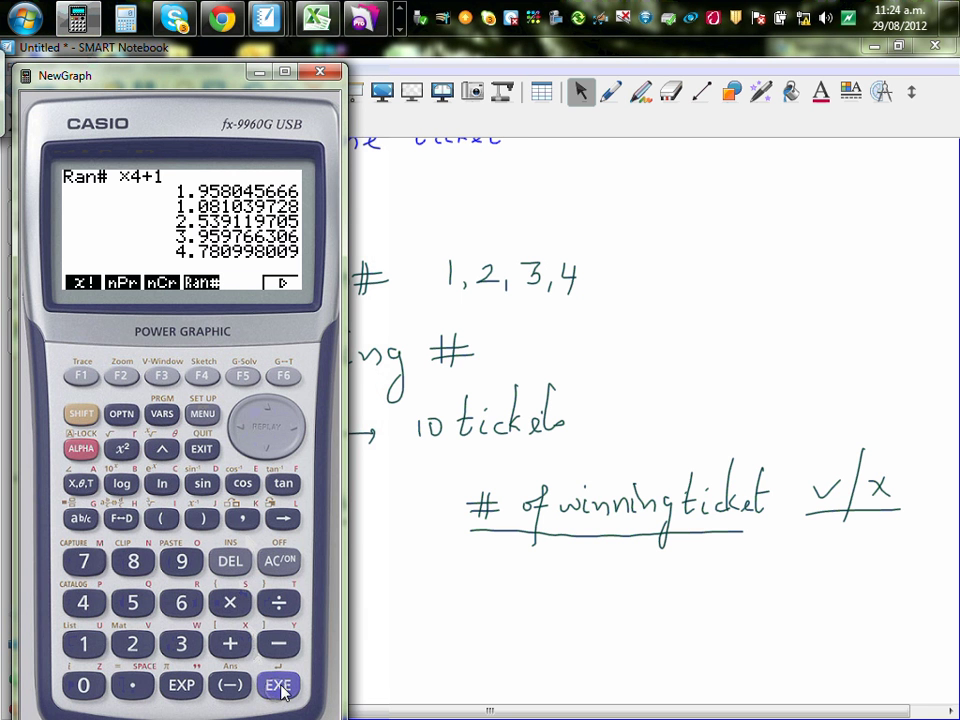
left_click(279, 686)
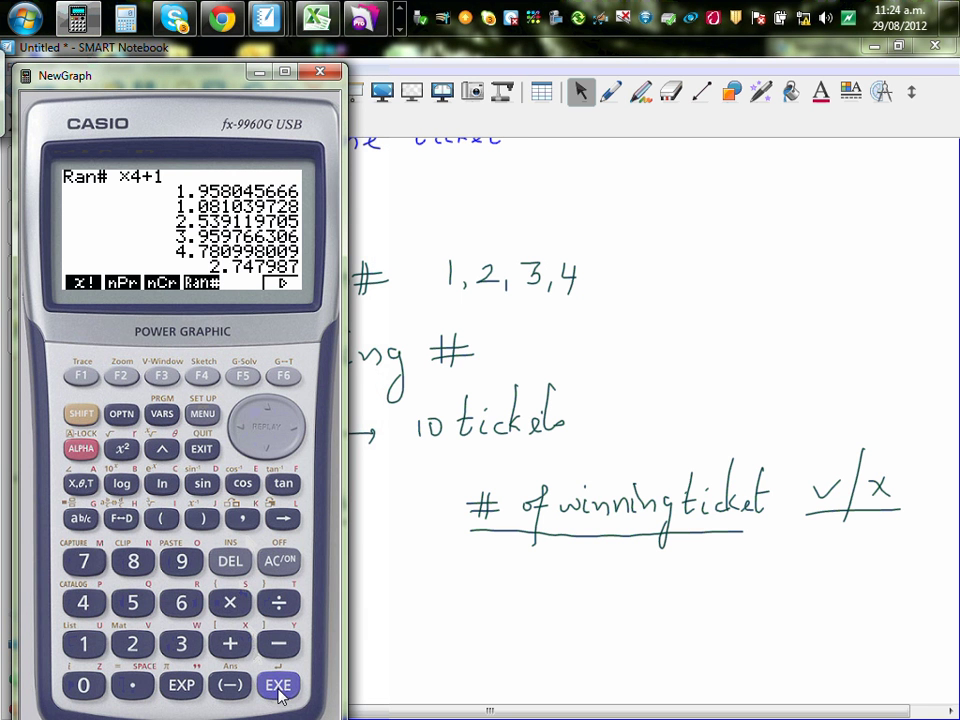
left_click(279, 686)
left_click(279, 686)
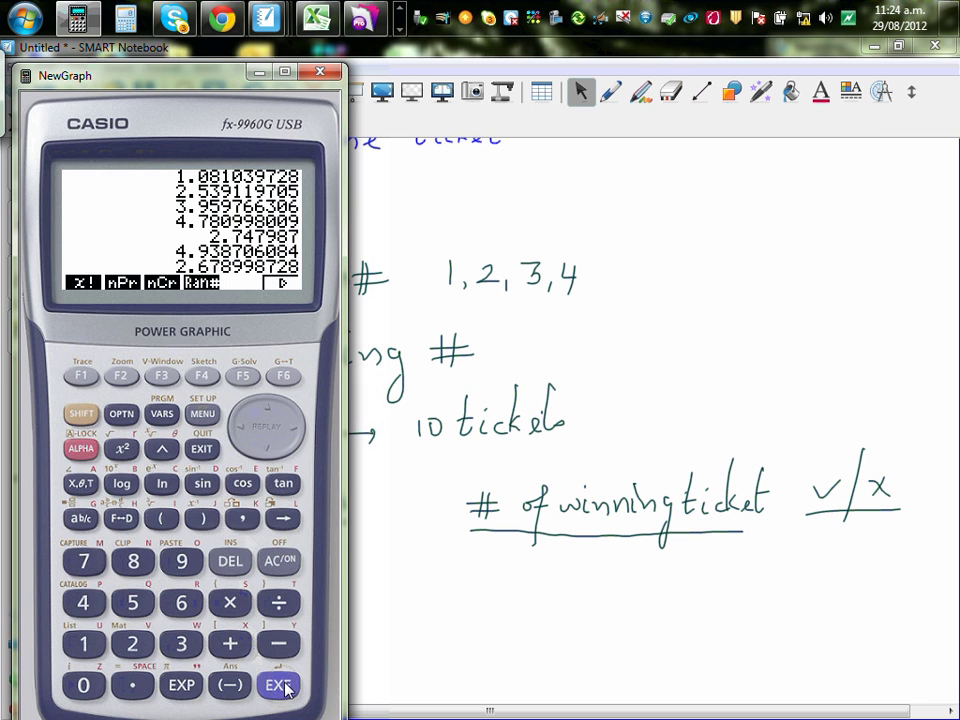
left_click(613, 92)
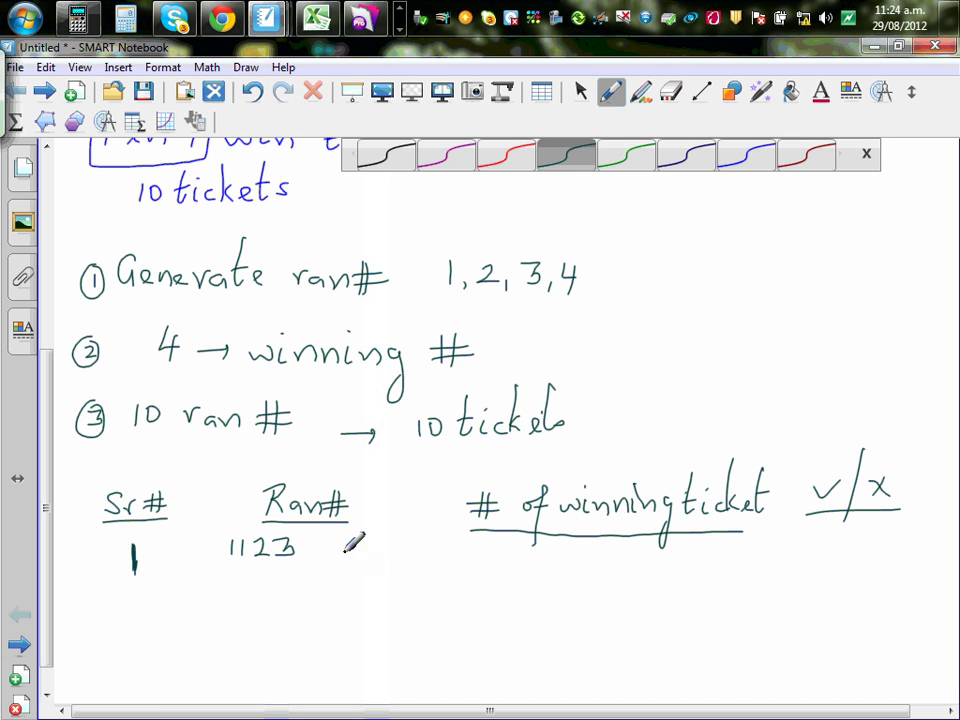
mouse_move(308, 534)
left_mouse_down()
mouse_move(314, 557)
mouse_move(352, 550)
left_mouse_up()
mouse_move(347, 538)
left_mouse_down()
mouse_move(346, 558)
mouse_move(375, 556)
left_mouse_up()
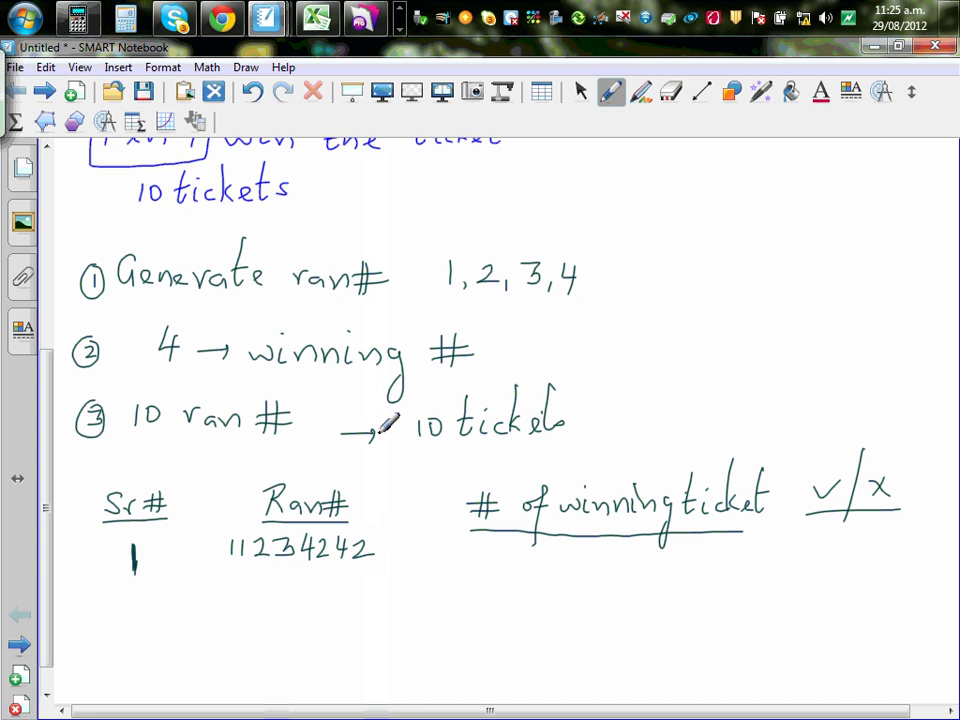
left_click(77, 18)
left_click(279, 687)
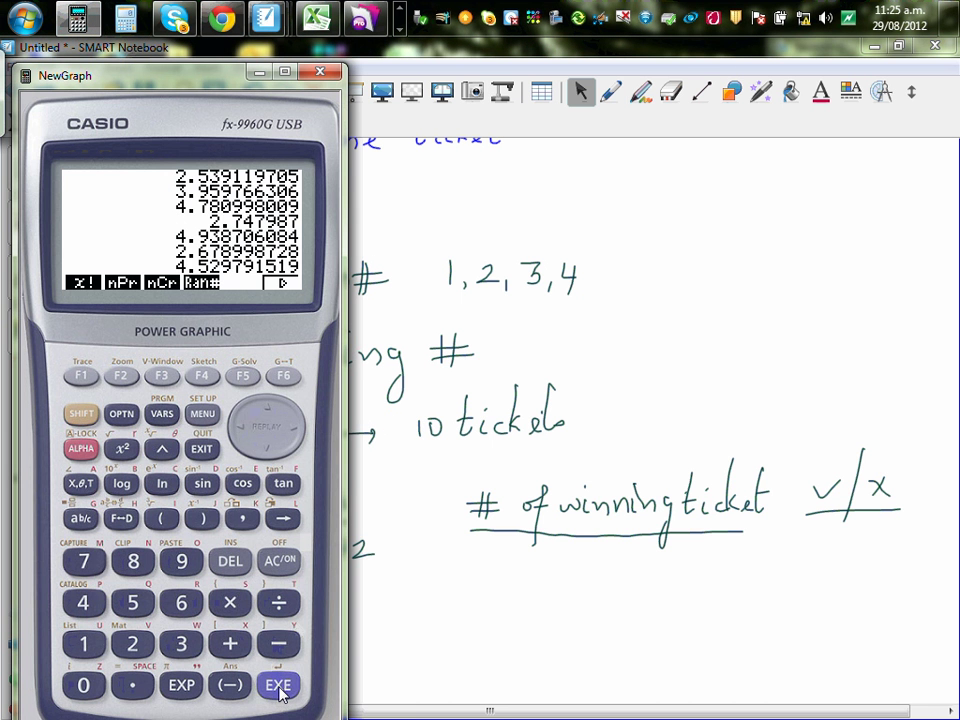
left_click(613, 95)
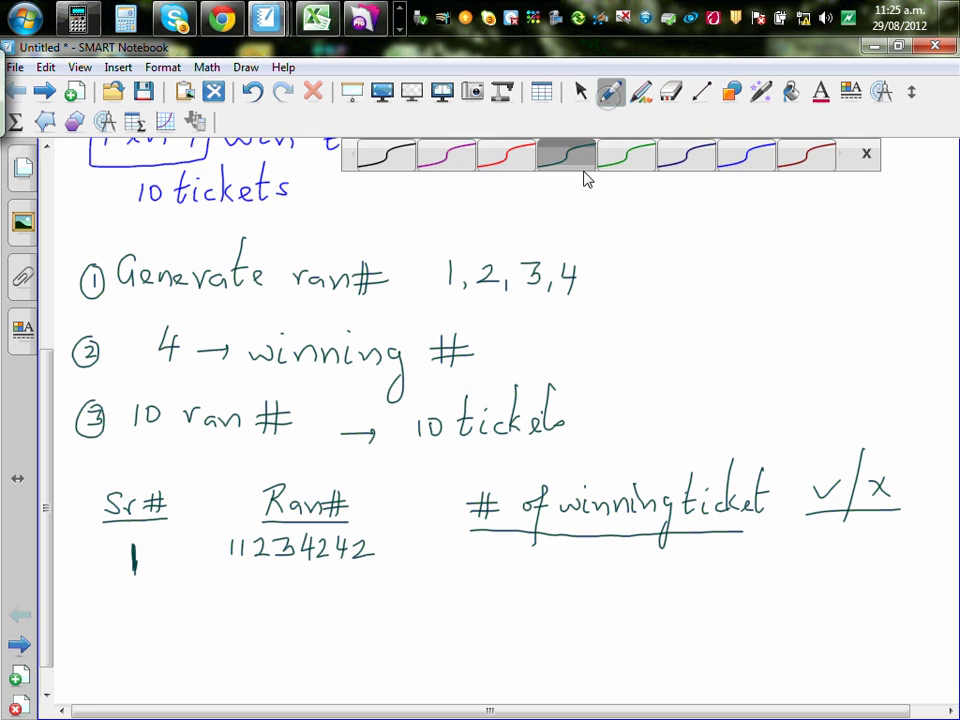
mouse_move(378, 536)
left_mouse_down()
mouse_move(388, 560)
mouse_move(416, 557)
left_mouse_up()
left_click(610, 92)
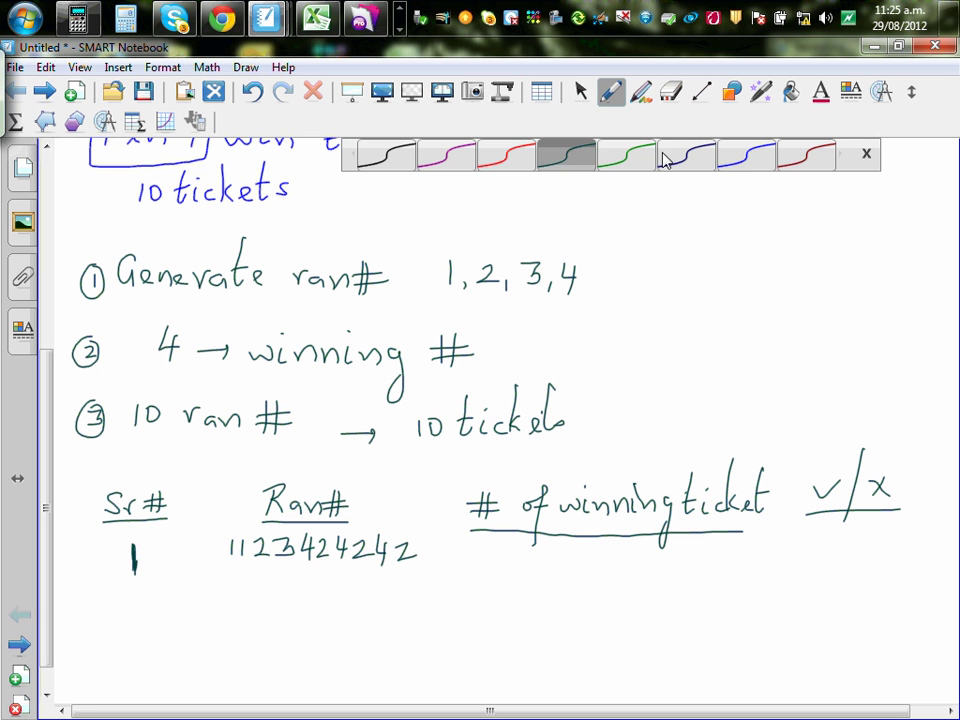
left_click(626, 155)
Step: Underline the three 4s in green, write 3 winning tickets and a tick in row 1
left_click_drag(300, 565, 389, 566)
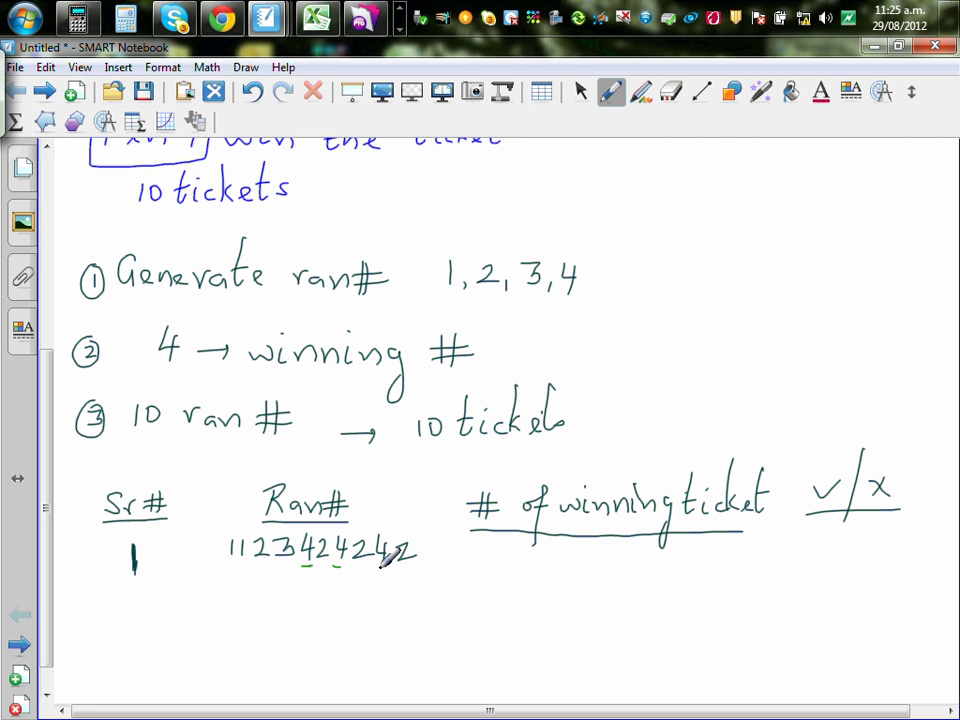
mouse_move(610, 553)
left_mouse_down()
mouse_move(626, 552)
mouse_move(613, 572)
left_mouse_up()
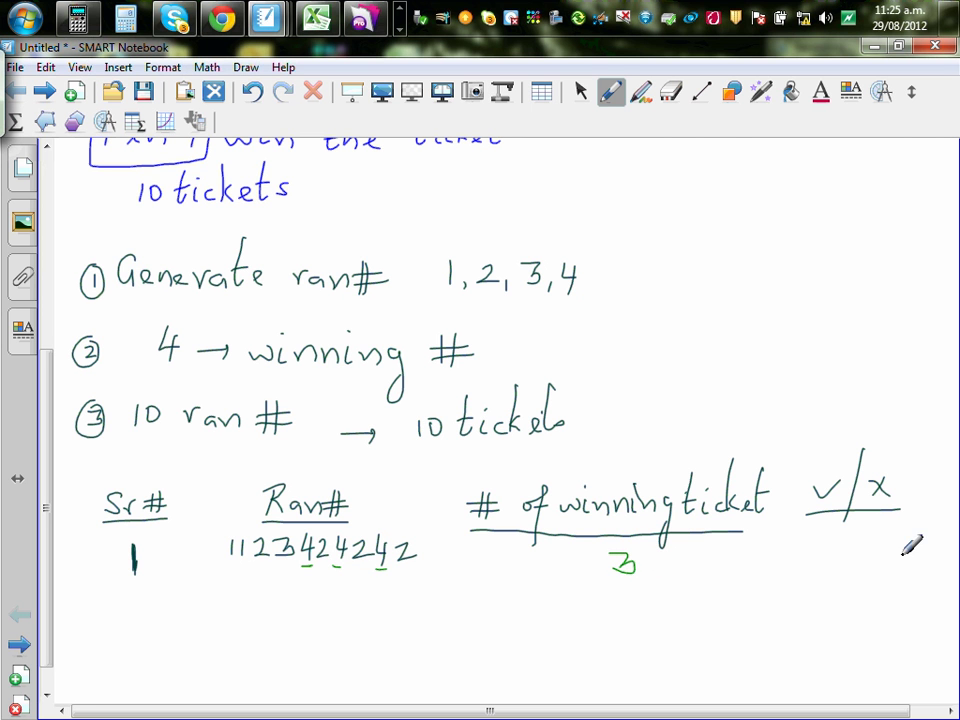
left_click_drag(843, 536, 874, 527)
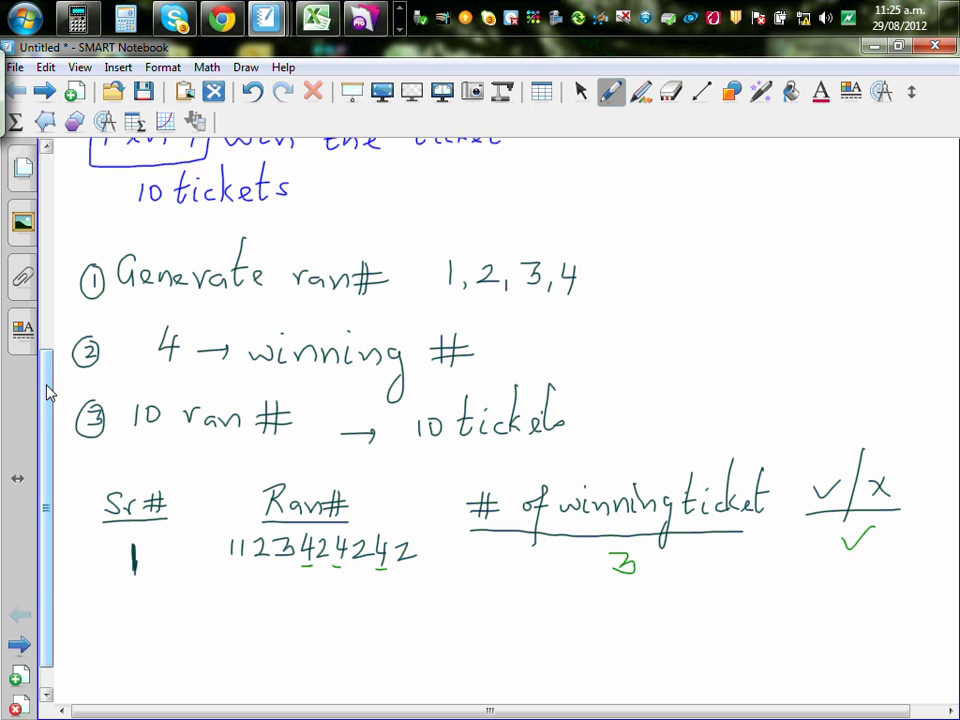
left_click_drag(51, 390, 55, 422)
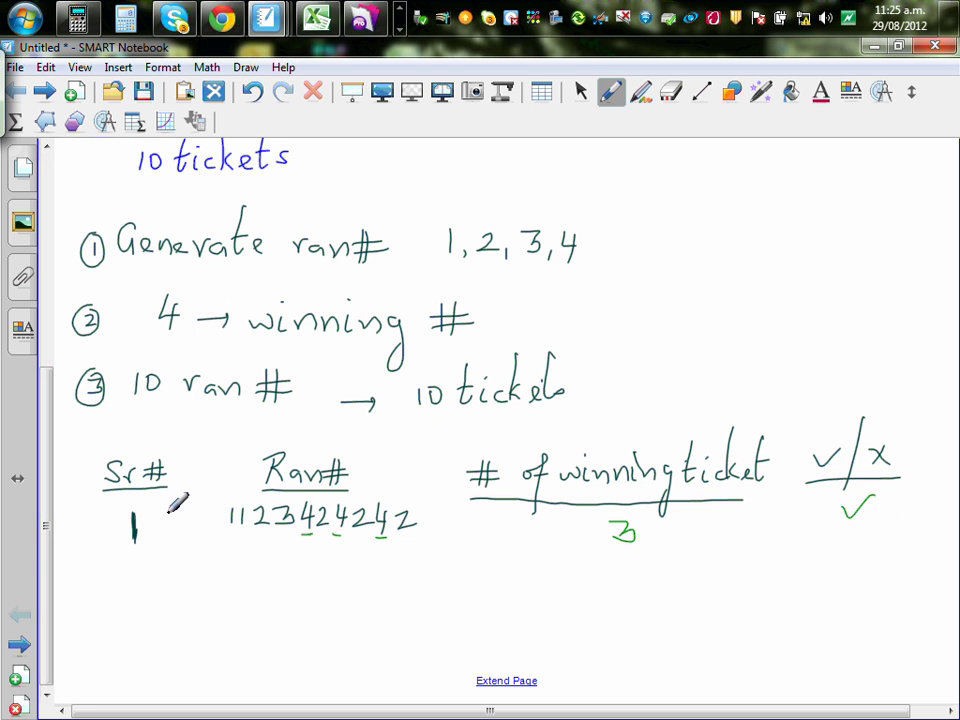